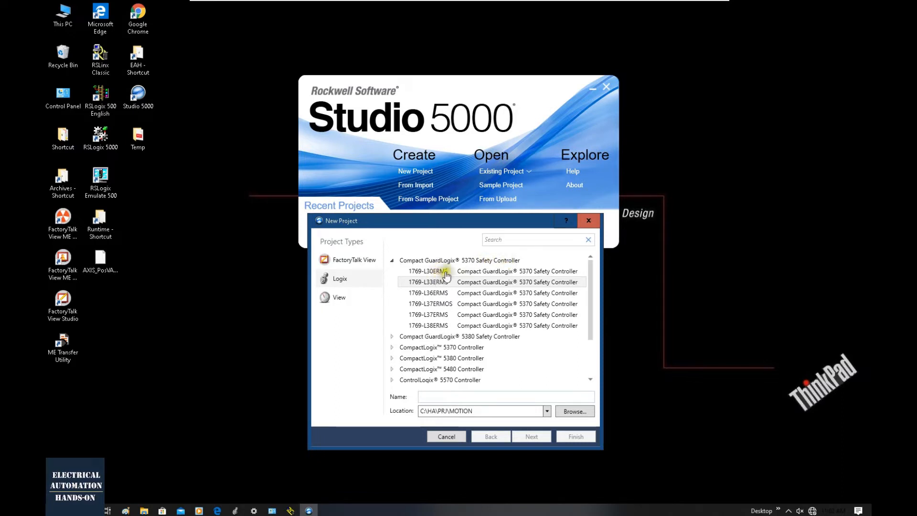
# Create a Logix project named VirtualAxis_EAH_HT in C:\EAH\MOTION for a 1769-L33ERMS controller, revision 32, with no protection
pyautogui.click(497, 283)
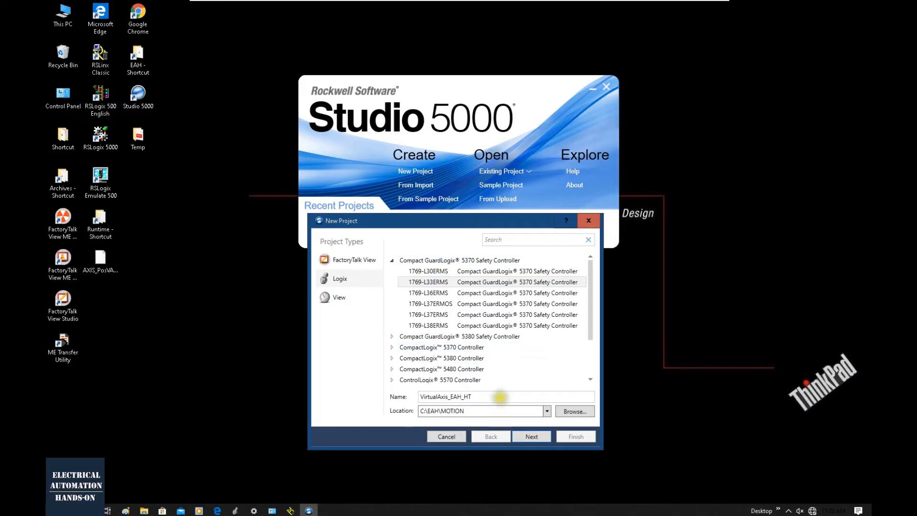
pyautogui.click(532, 437)
pyautogui.click(388, 269)
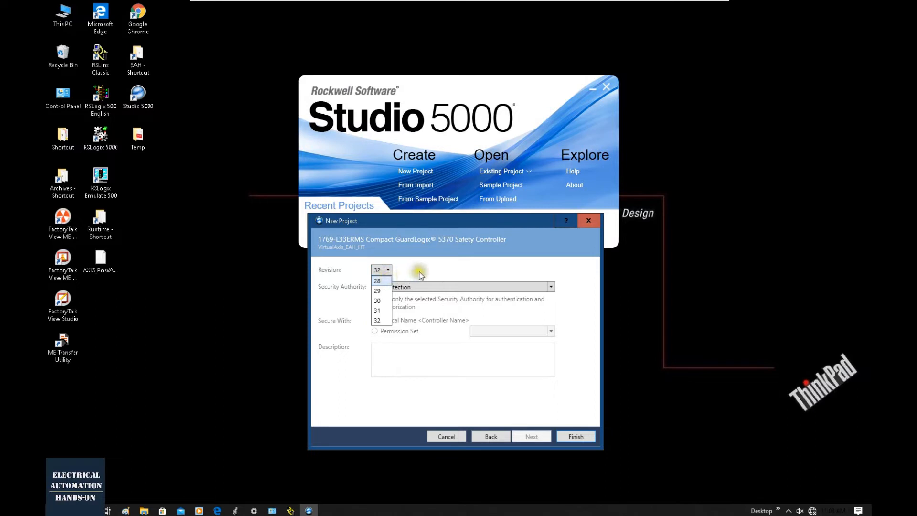
pyautogui.click(388, 270)
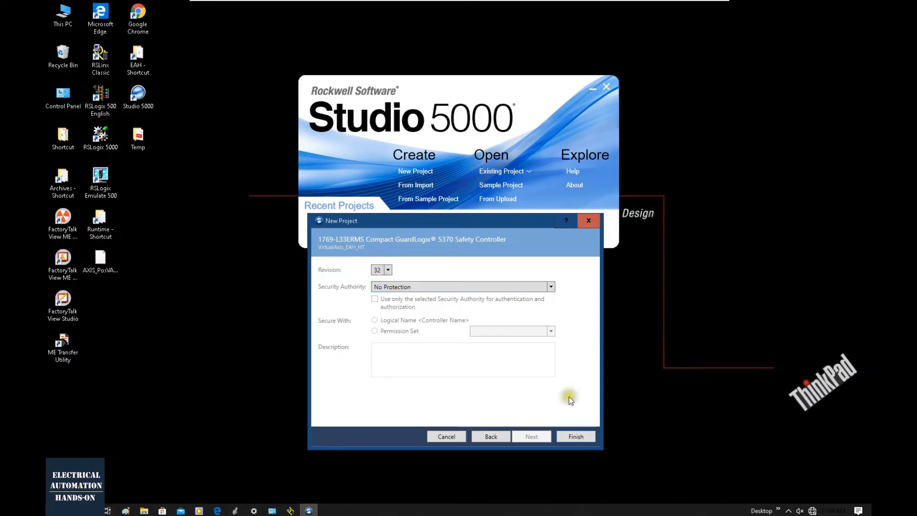
pyautogui.click(576, 436)
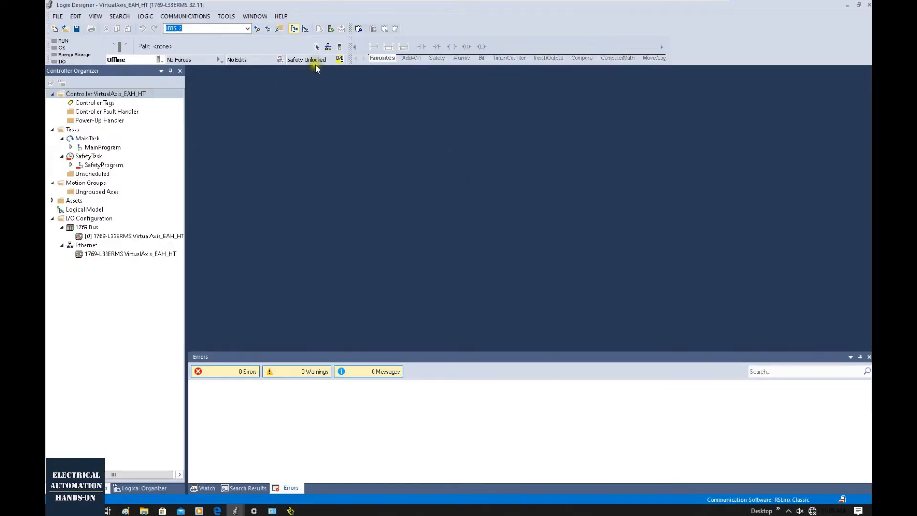
# Review the controller properties, including the memory capacity, port configuration and network settings, and close them without changes
pyautogui.click(339, 47)
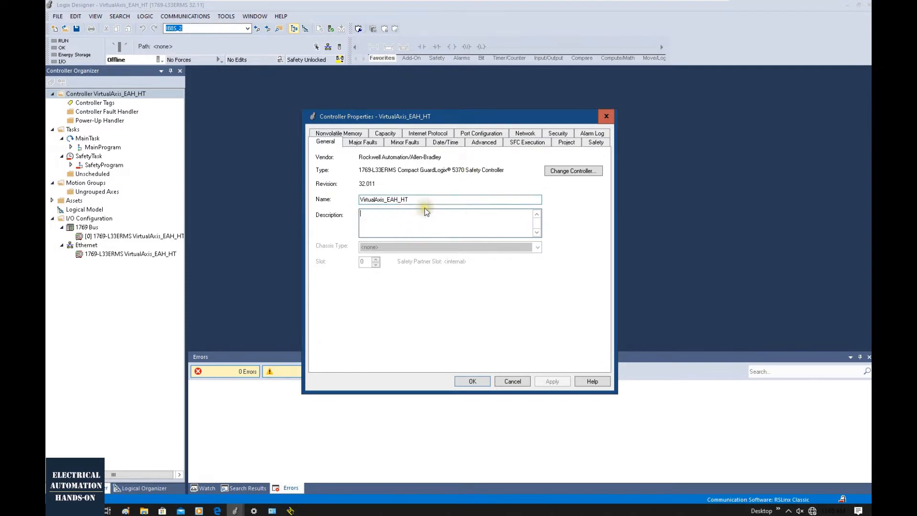
pyautogui.click(533, 133)
pyautogui.click(327, 133)
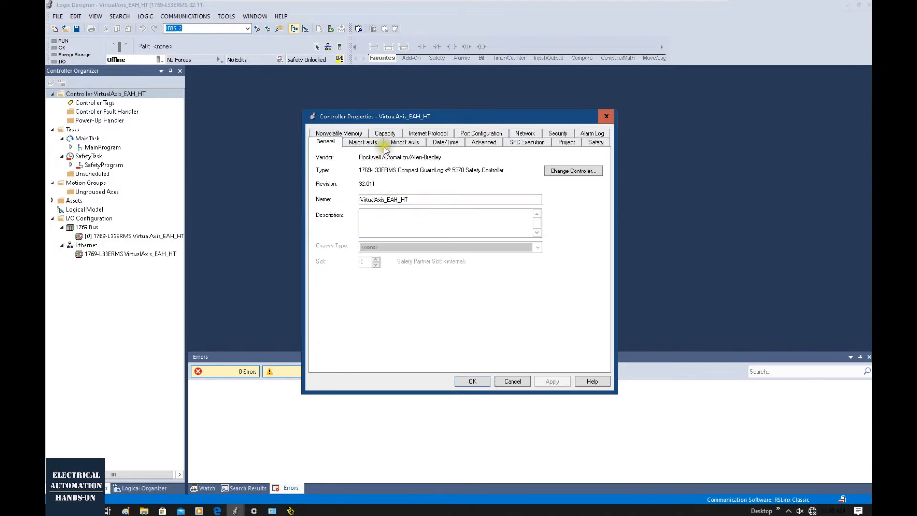
pyautogui.click(385, 134)
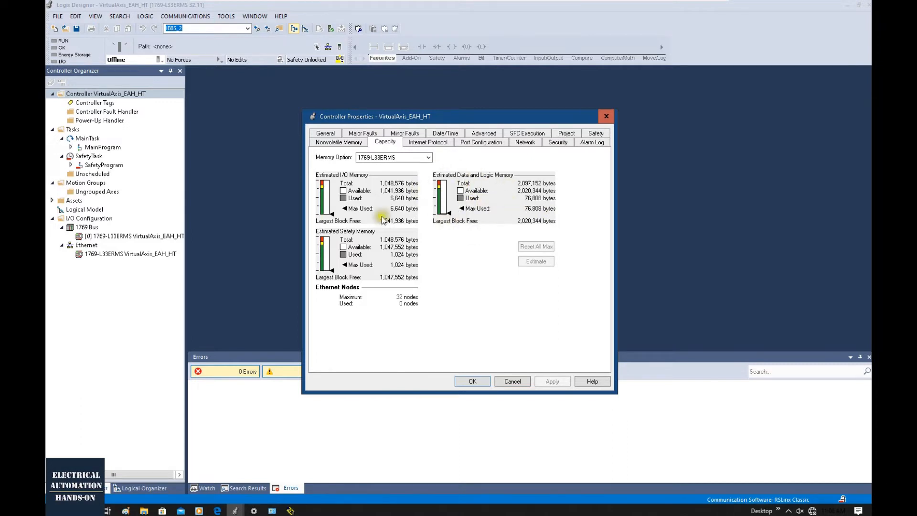
pyautogui.click(478, 143)
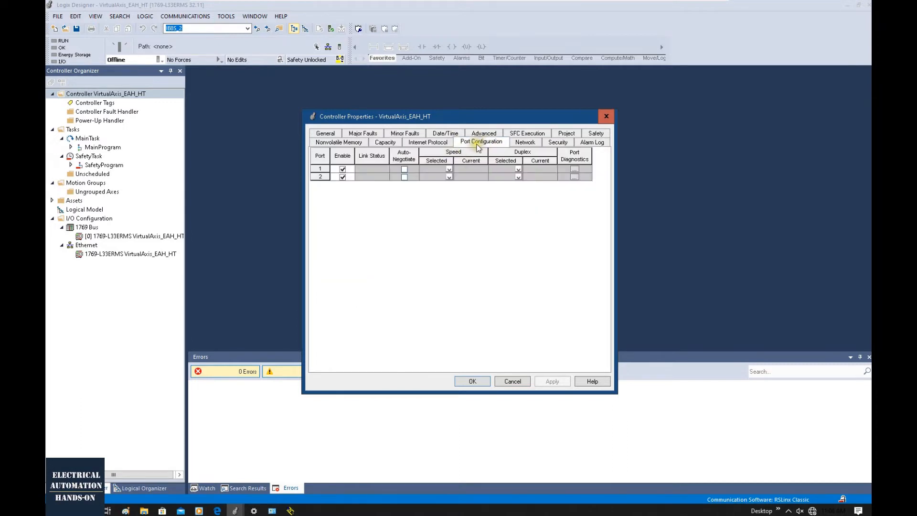
pyautogui.click(525, 143)
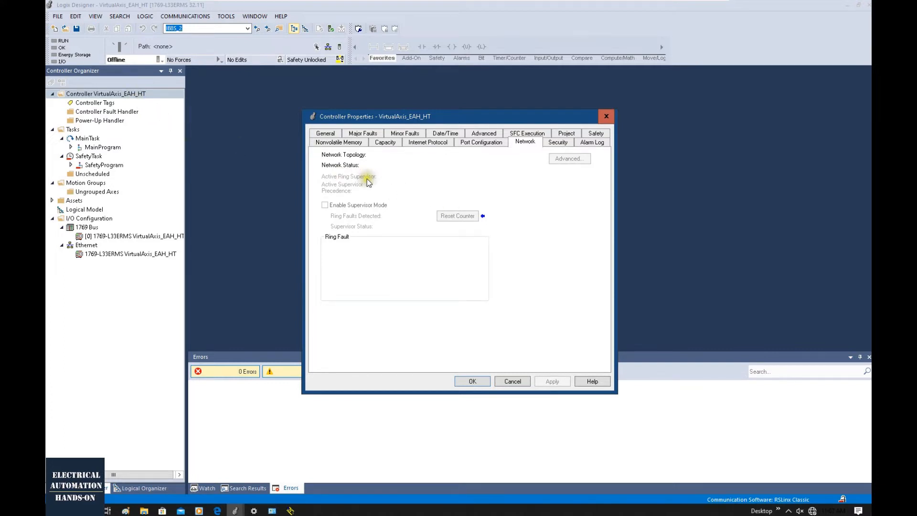
pyautogui.click(609, 119)
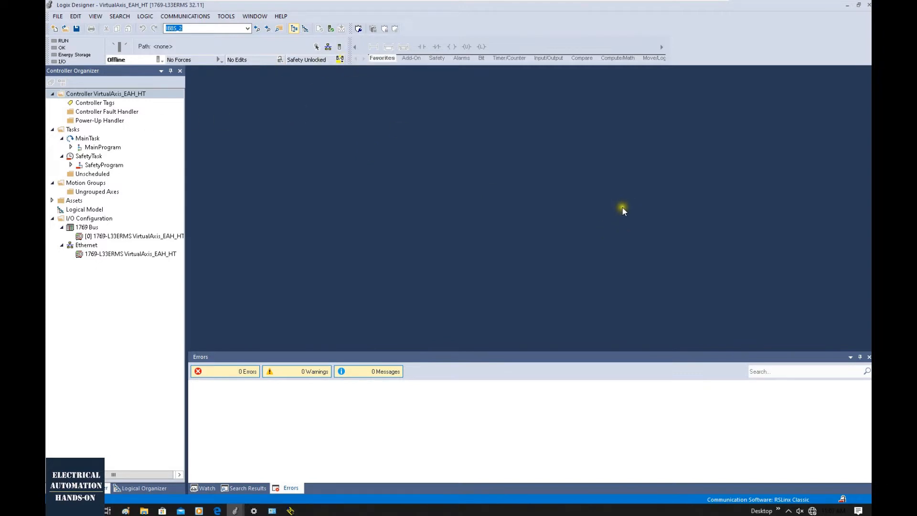
# Switch to RSLinx Classic and check the 1769-L33ERMS controller at 192.168.1.10 under the AB_ETHIP-1 Ethernet driver
pyautogui.click(848, 5)
pyautogui.click(103, 58)
pyautogui.doubleClick(103, 58)
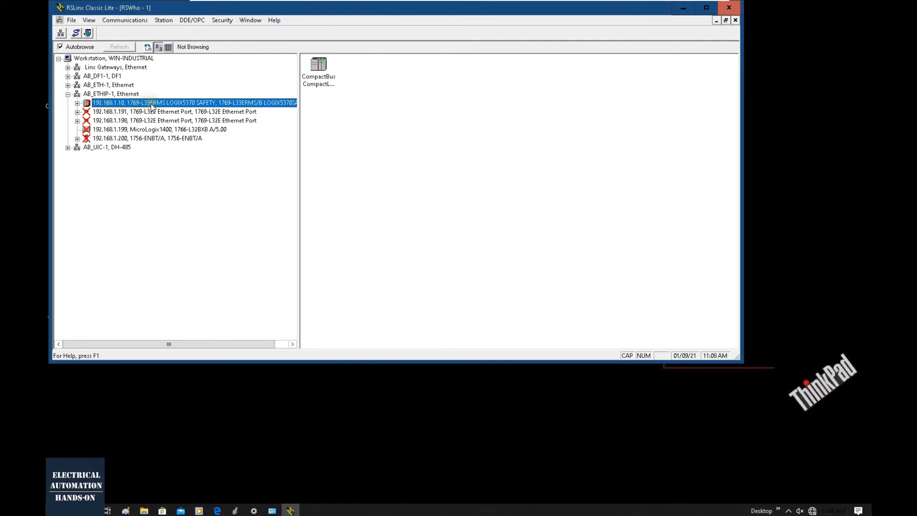
pyautogui.moveTo(303, 7); pyautogui.dragTo(362, 32)
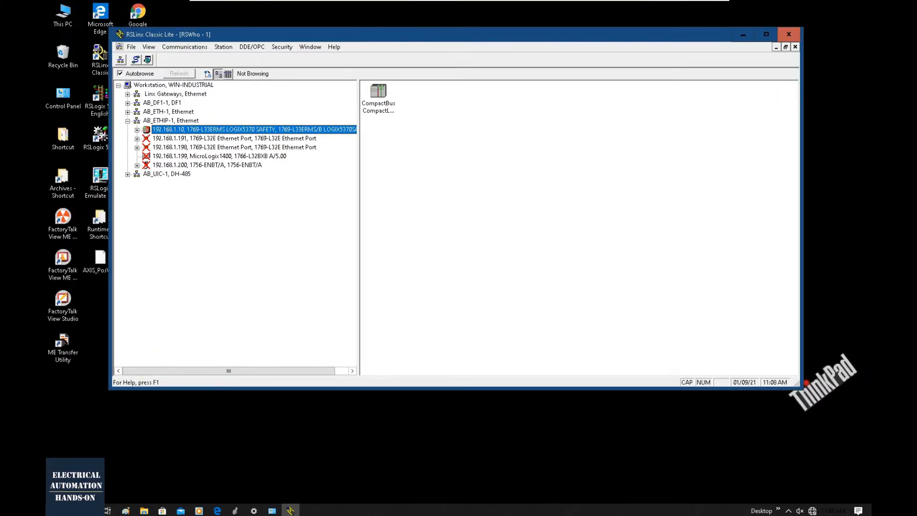
# Open the BootP-DHCP Tool, examine its discovery history and entered relations, and close it
pyautogui.click(56, 510)
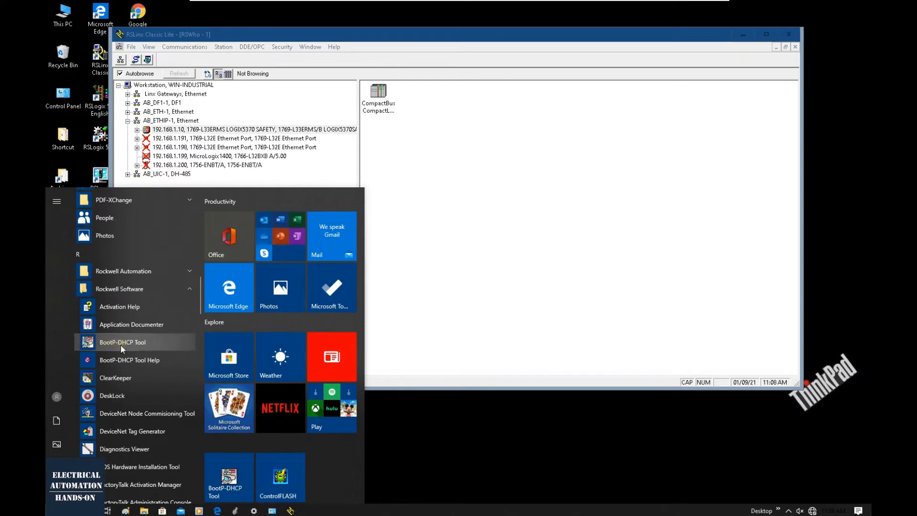
pyautogui.click(134, 343)
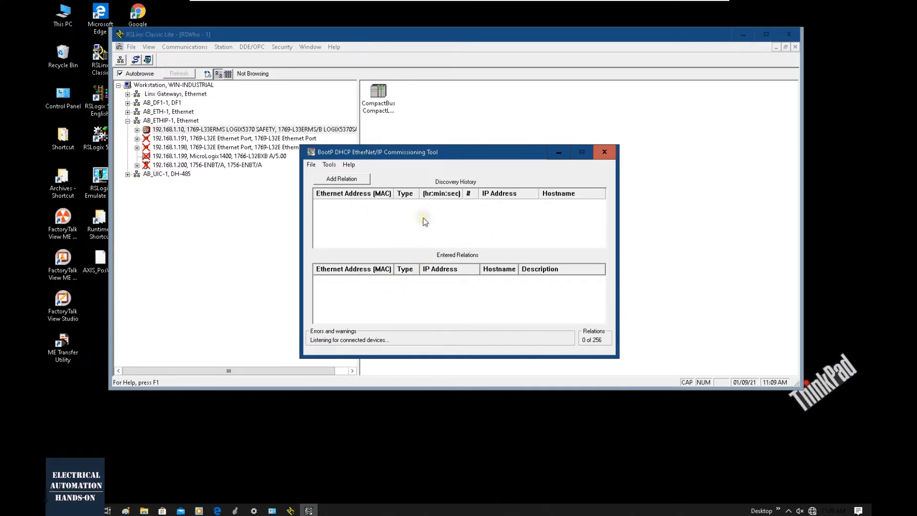
pyautogui.click(604, 152)
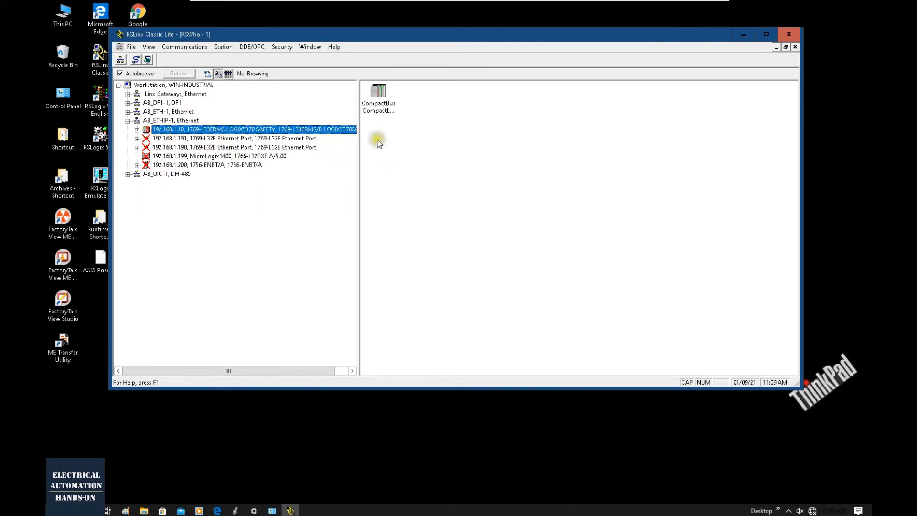
# Switch back to Logix Designer, download VirtualAxis_EAH_HT to the controller at AB_ETHIP-1\192.168.1.10 and return it to Remote Run
pyautogui.click(235, 511)
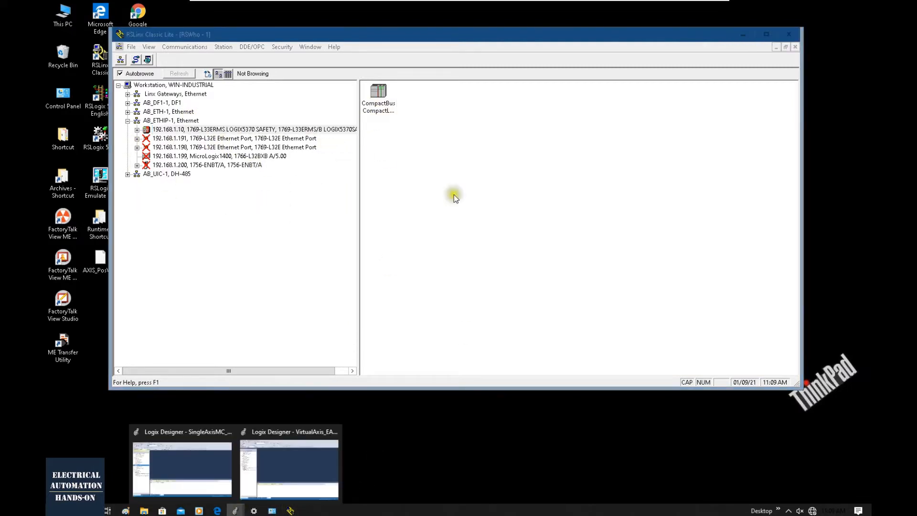
pyautogui.click(308, 488)
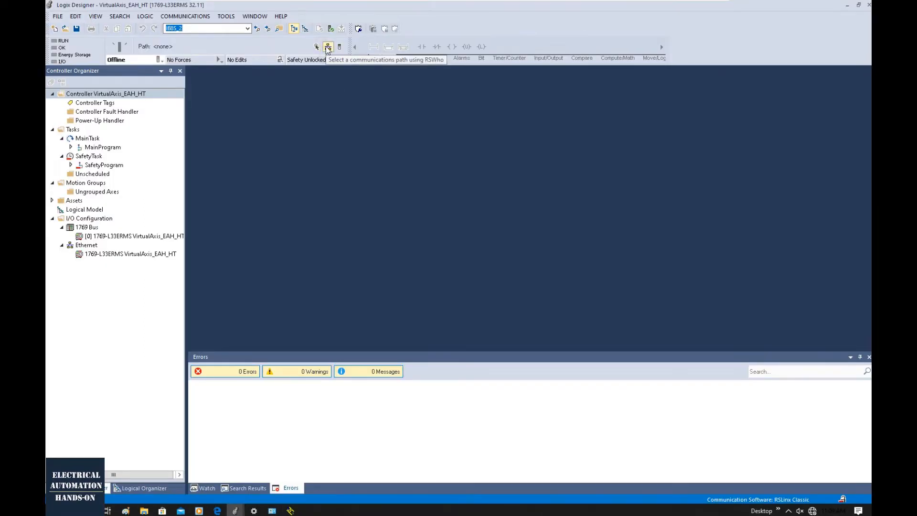
pyautogui.click(328, 47)
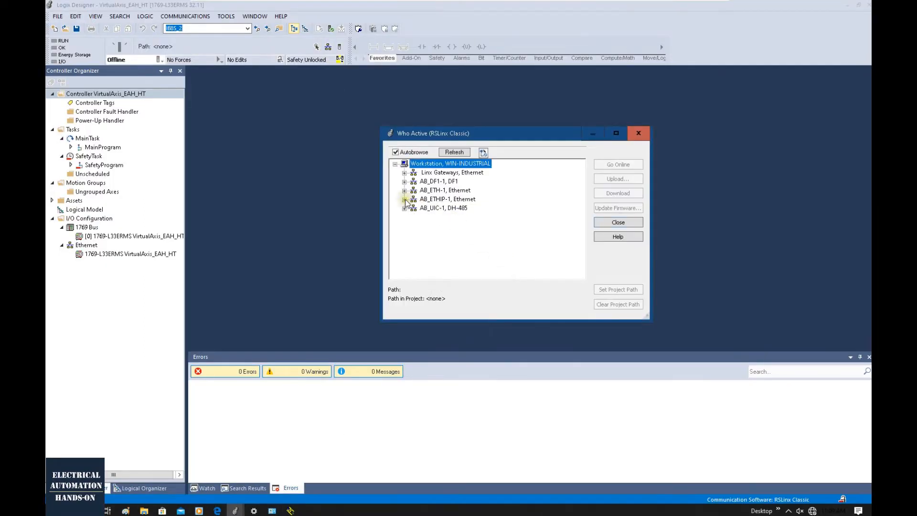
pyautogui.doubleClick(458, 199)
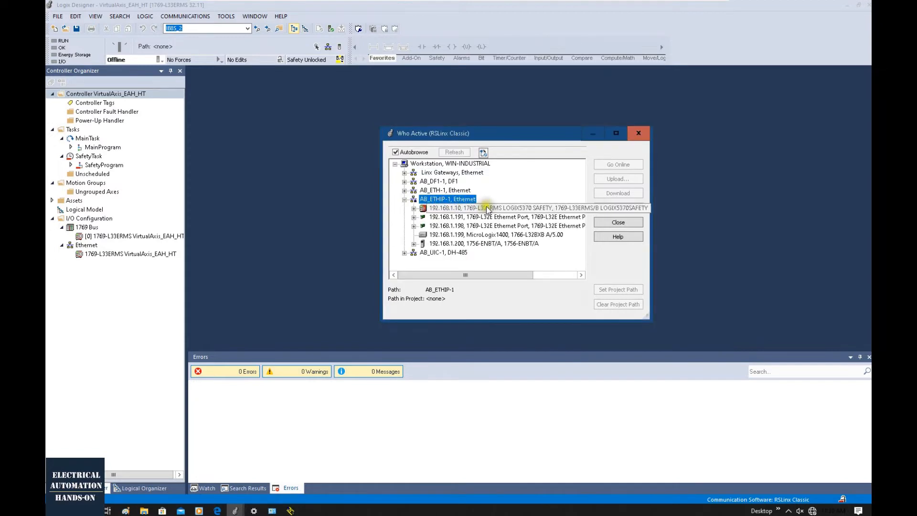
pyautogui.click(487, 209)
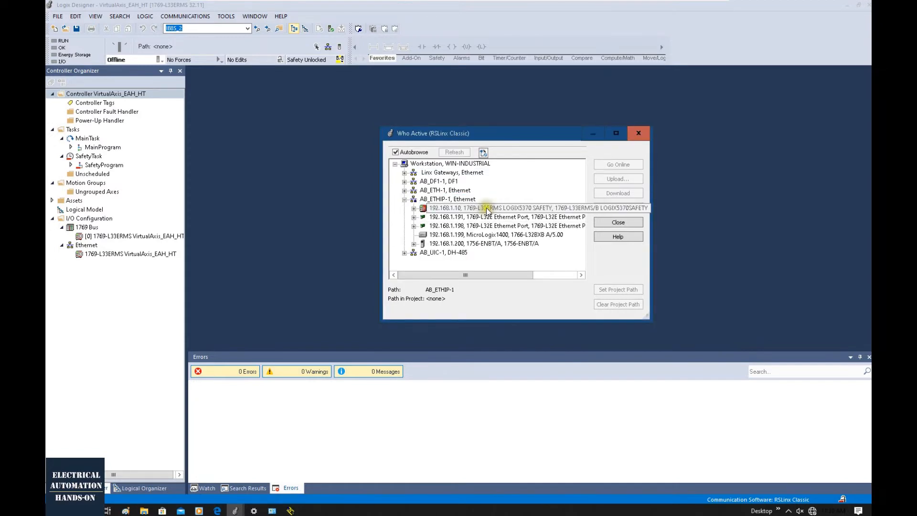
pyautogui.click(451, 210)
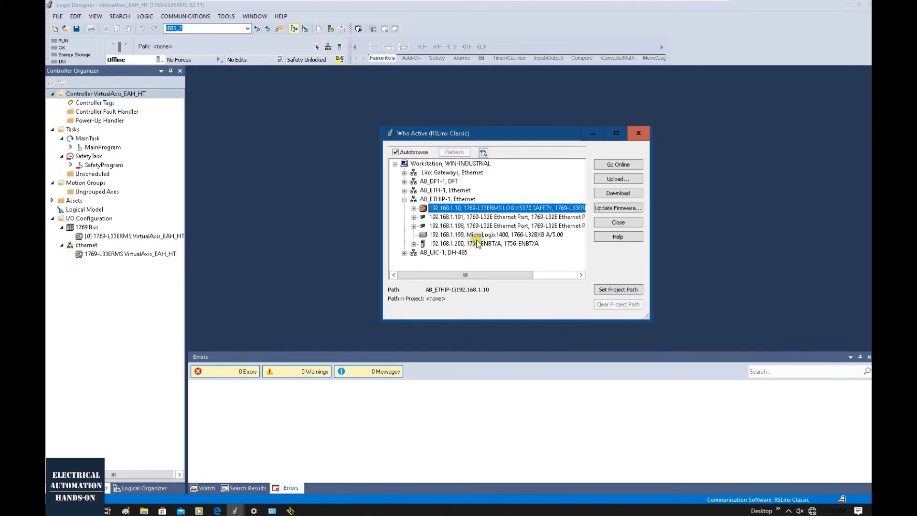
pyautogui.click(634, 196)
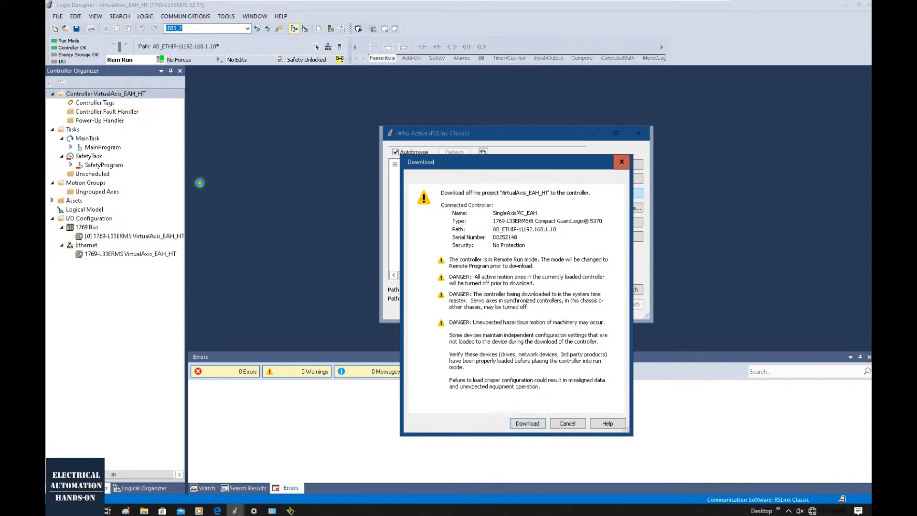
pyautogui.click(527, 424)
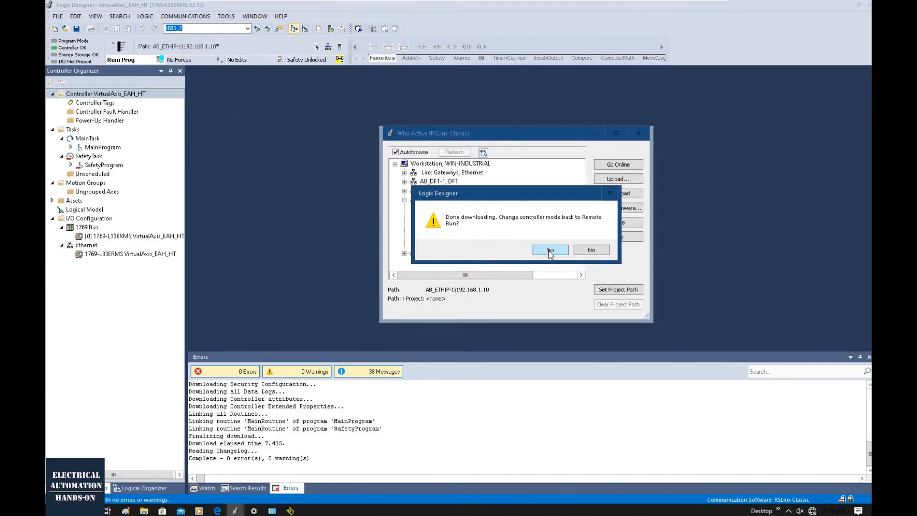
pyautogui.click(550, 249)
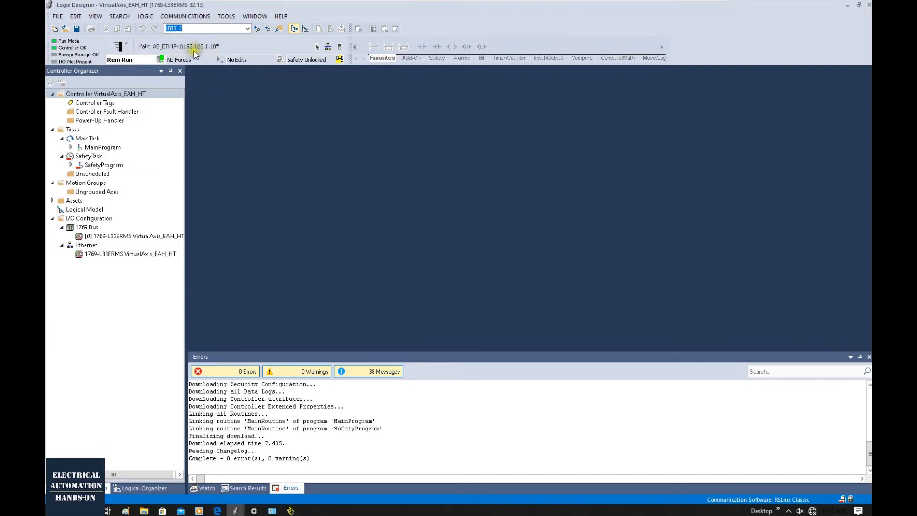
# Inspect the online controller's Internet Protocol, network and advanced network configuration, and close the properties
pyautogui.click(340, 47)
pyautogui.click(430, 142)
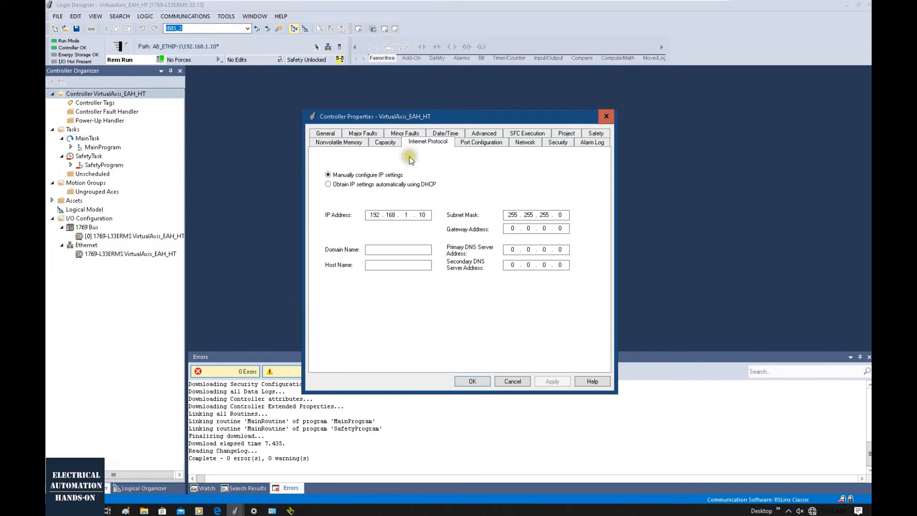
pyautogui.click(525, 143)
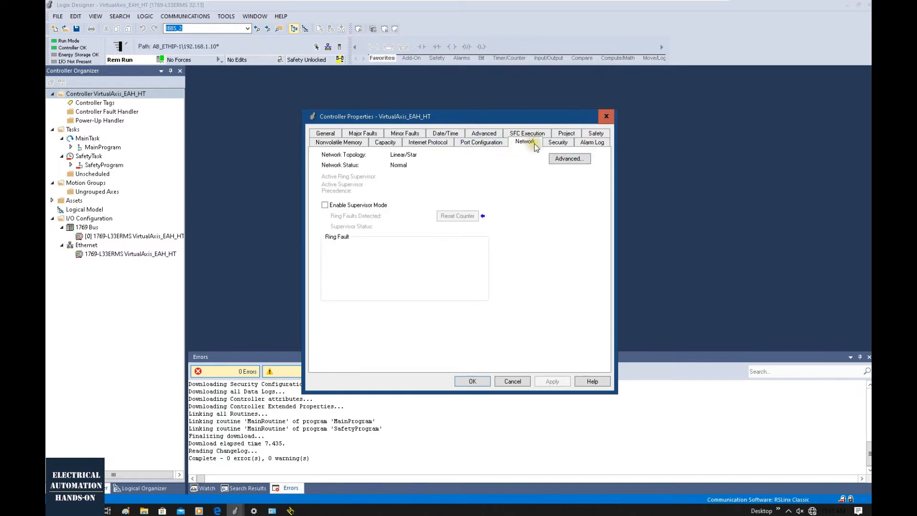
pyautogui.click(566, 160)
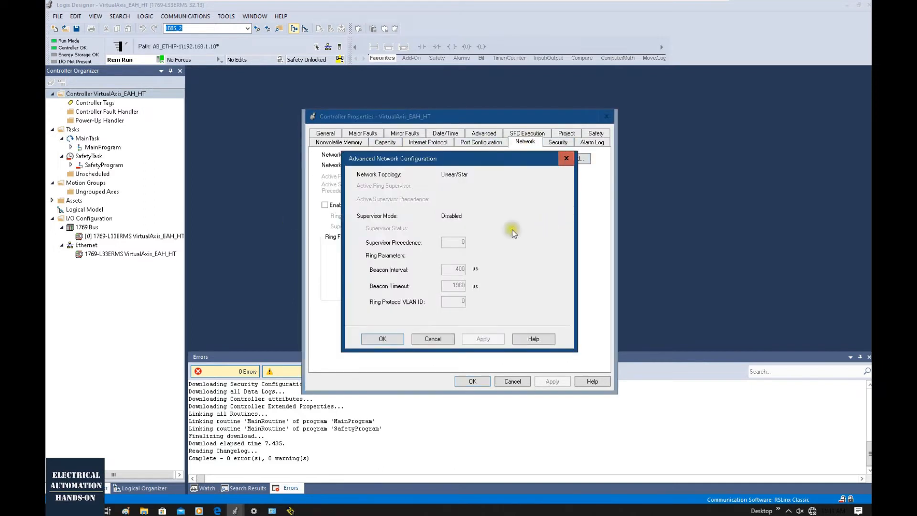
pyautogui.click(566, 159)
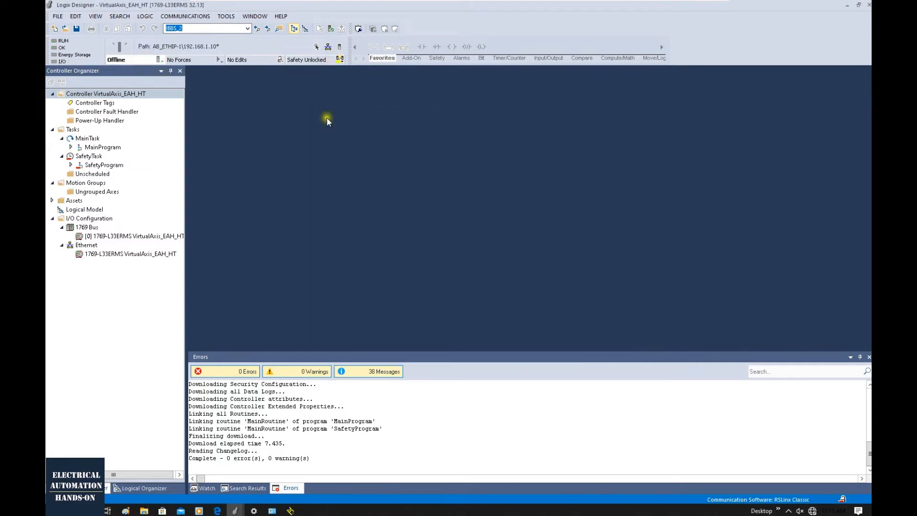
# Enable time synchronization in the controller's date and time properties and apply the change
pyautogui.click(339, 47)
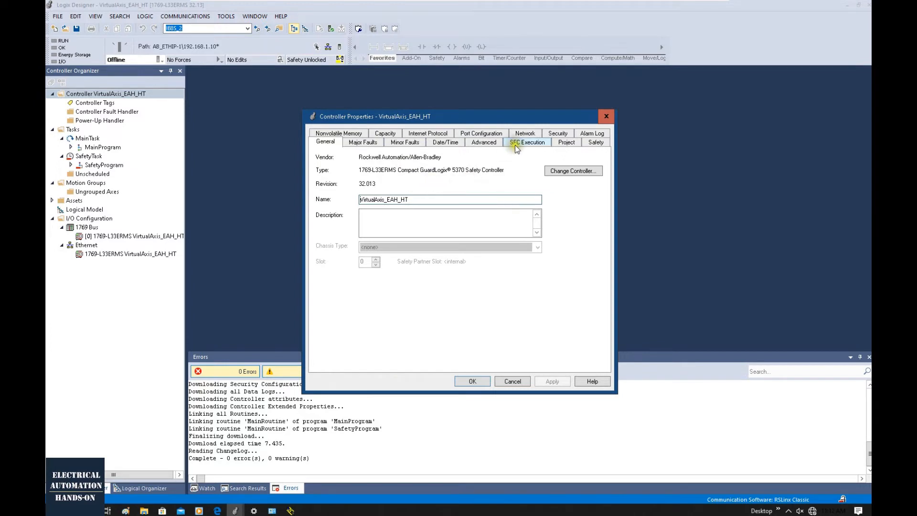
pyautogui.click(447, 145)
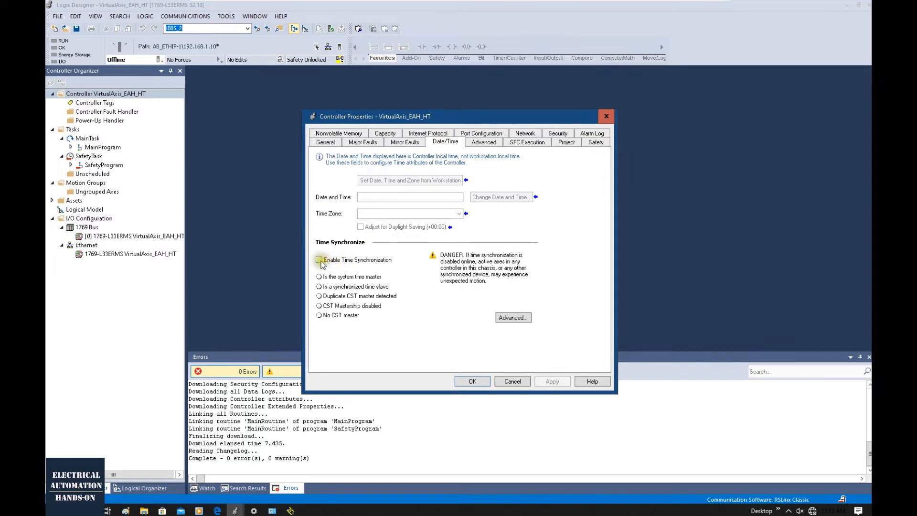
pyautogui.click(336, 262)
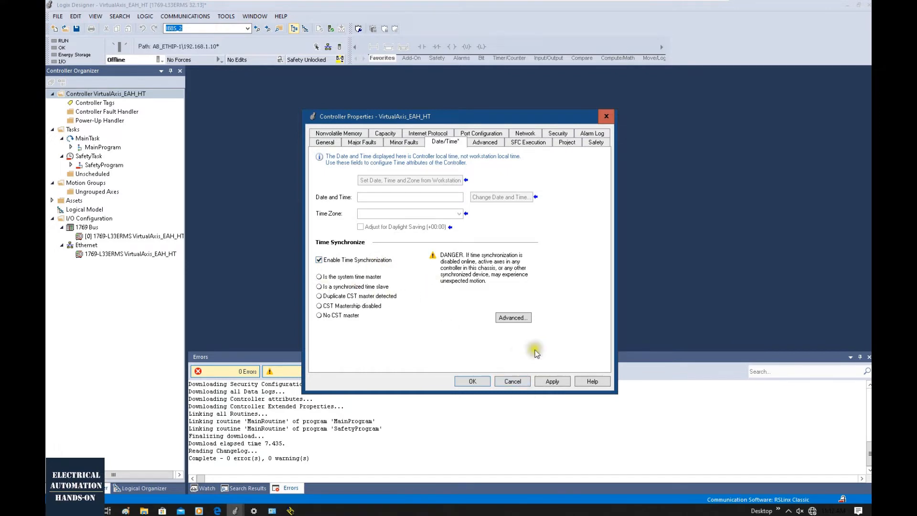
pyautogui.click(471, 381)
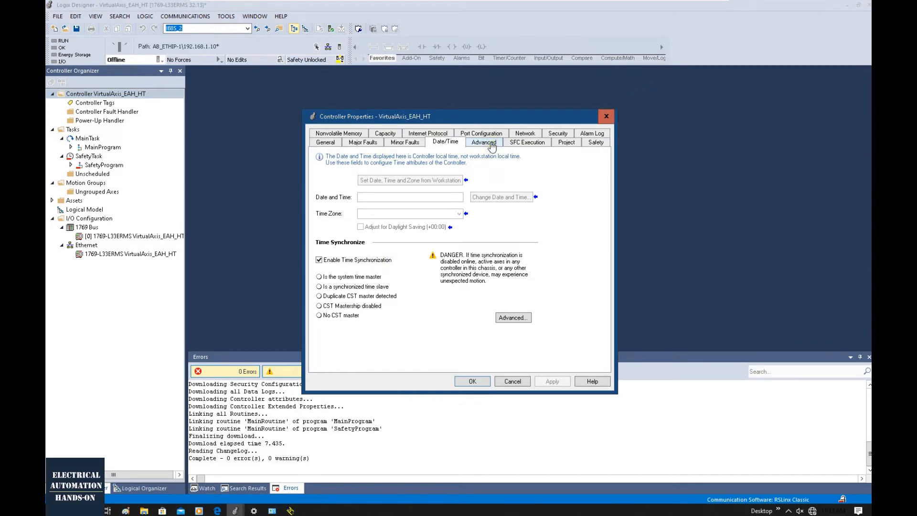
# Reserve the unused system overhead time slice for system tasks in the controller's advanced properties, and accept the controller properties
pyautogui.click(492, 144)
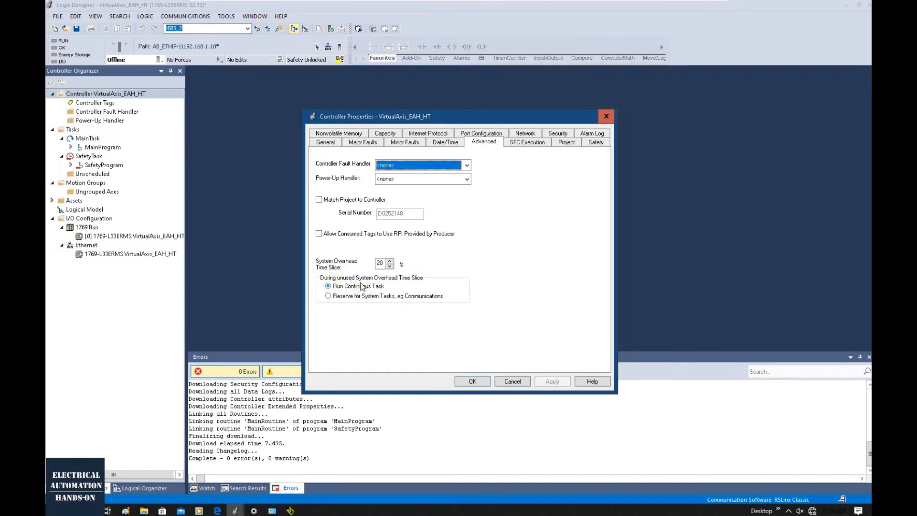
pyautogui.click(328, 297)
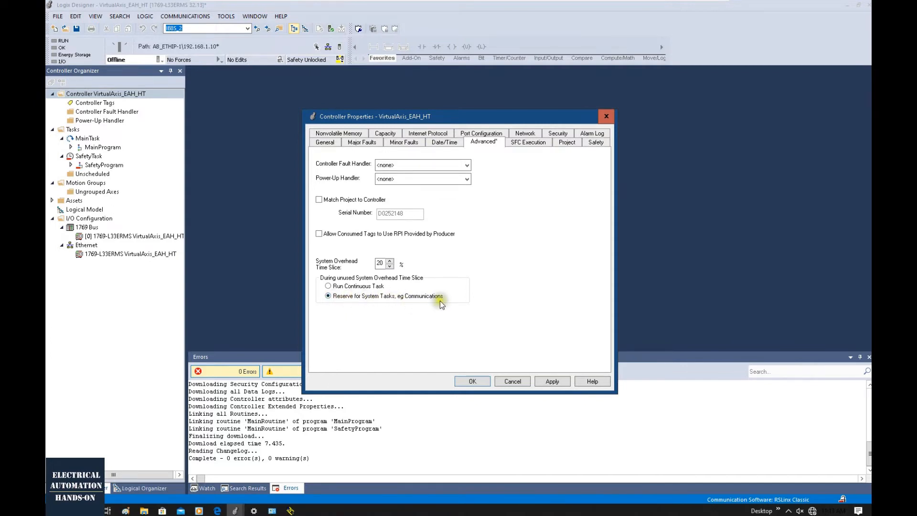
pyautogui.click(443, 142)
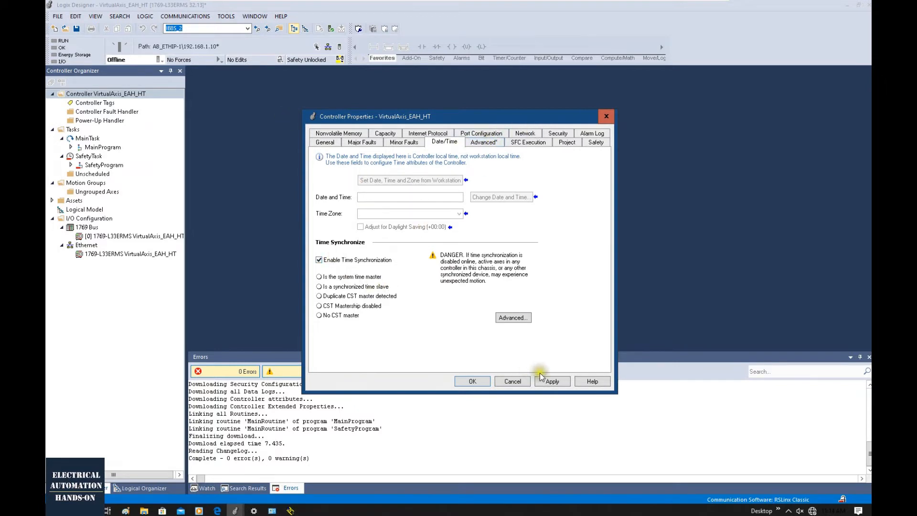
pyautogui.click(472, 381)
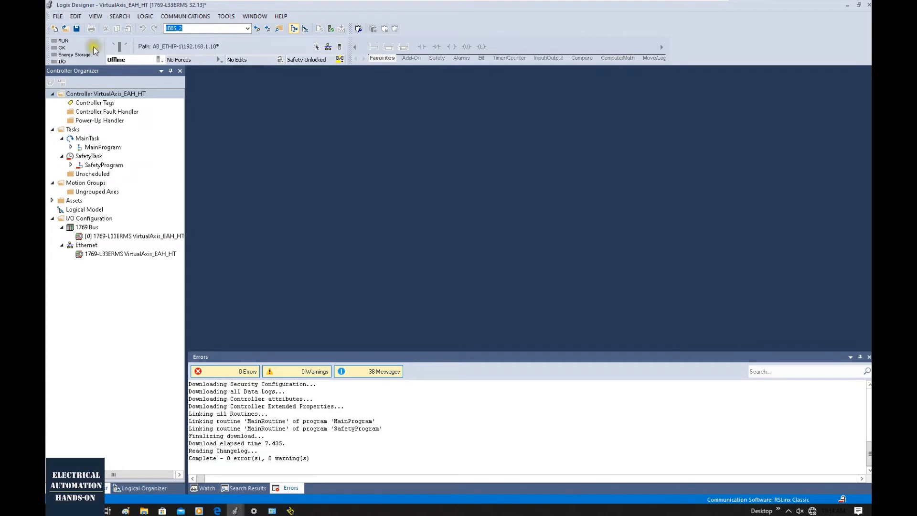
# Create a motion group named MotionAxisGroup scoped to the VirtualAxis_EAH_HT controller
pyautogui.click(86, 184)
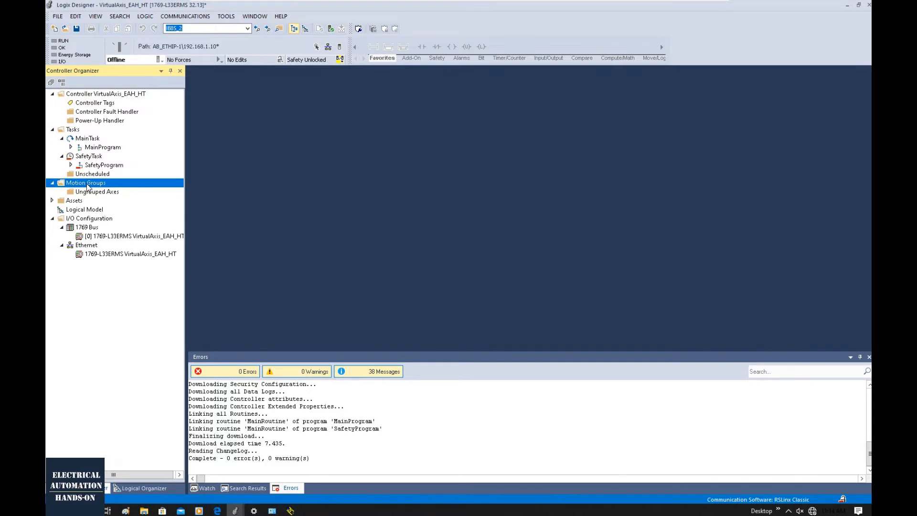
pyautogui.rightClick(87, 186)
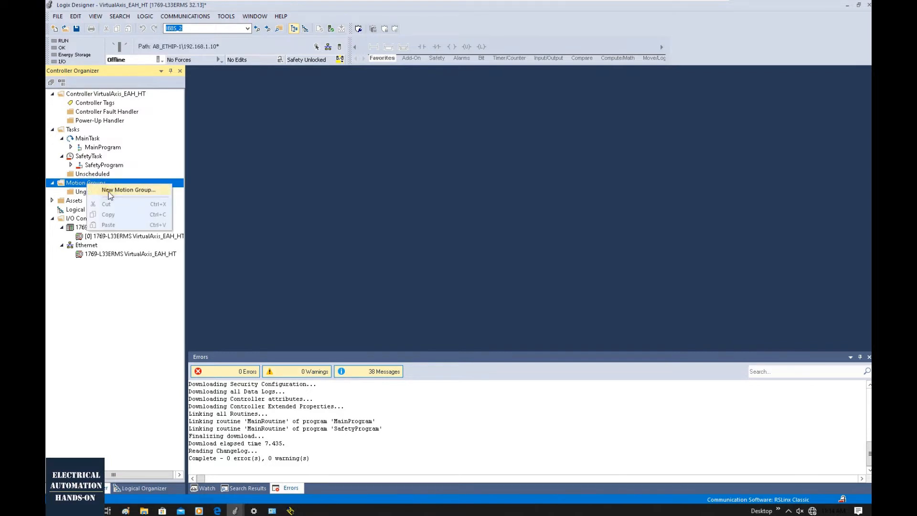
pyautogui.click(108, 191)
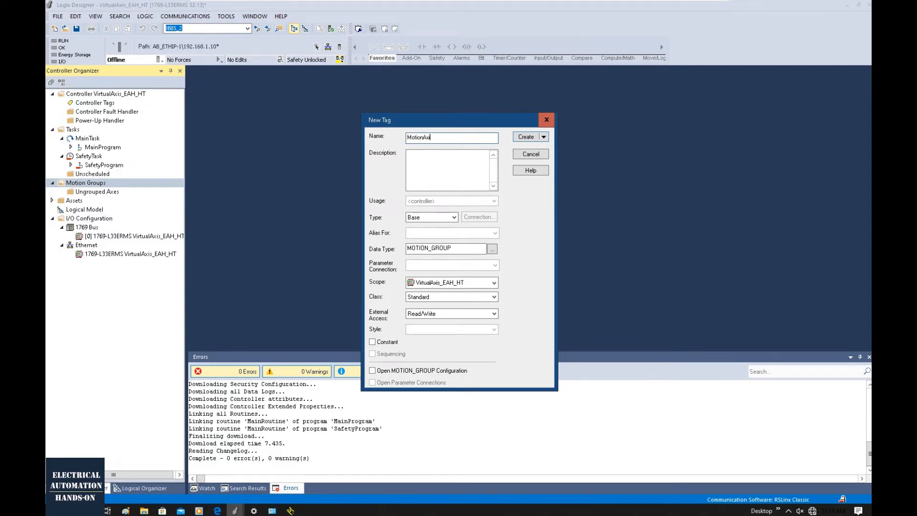
pyautogui.write('MotionAxisGroup')
pyautogui.click(449, 282)
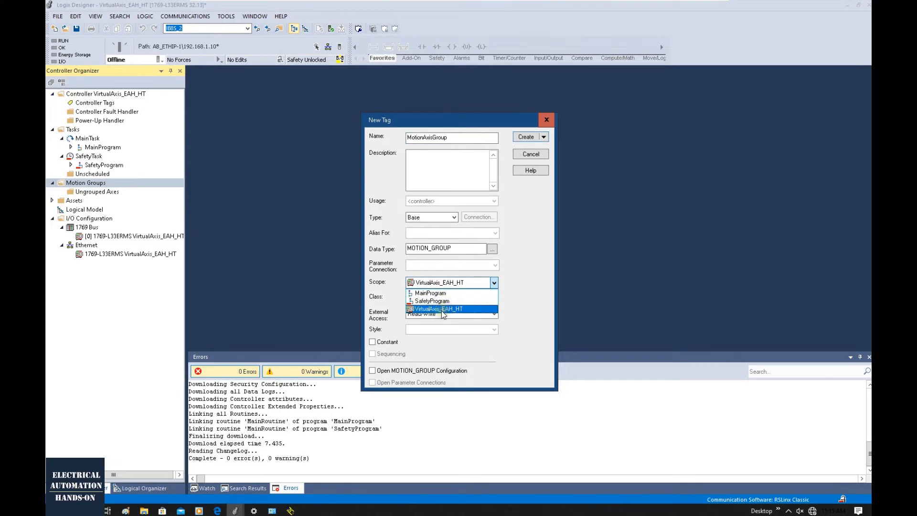
pyautogui.click(453, 284)
pyautogui.click(525, 137)
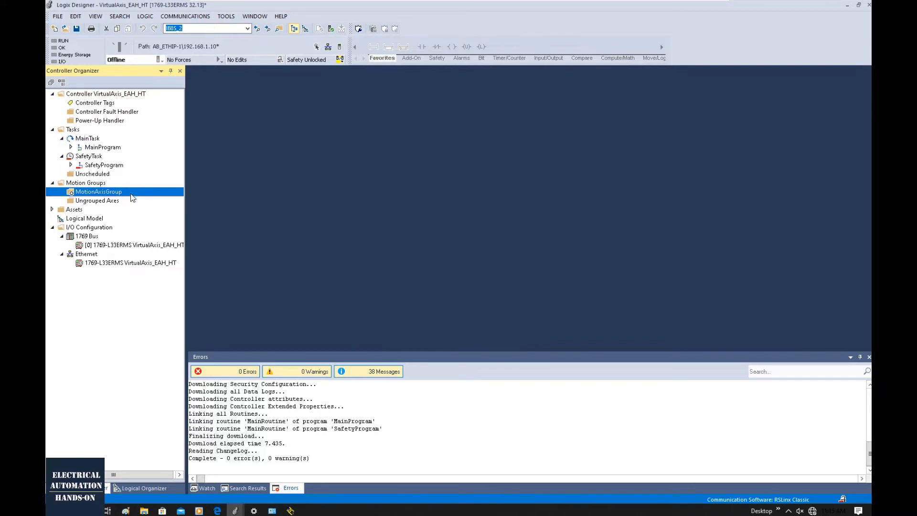
# Add a new AXIS_VIRTUAL axis named Axis1_Virtual to MotionAxisGroup
pyautogui.click(126, 193)
pyautogui.click(124, 193)
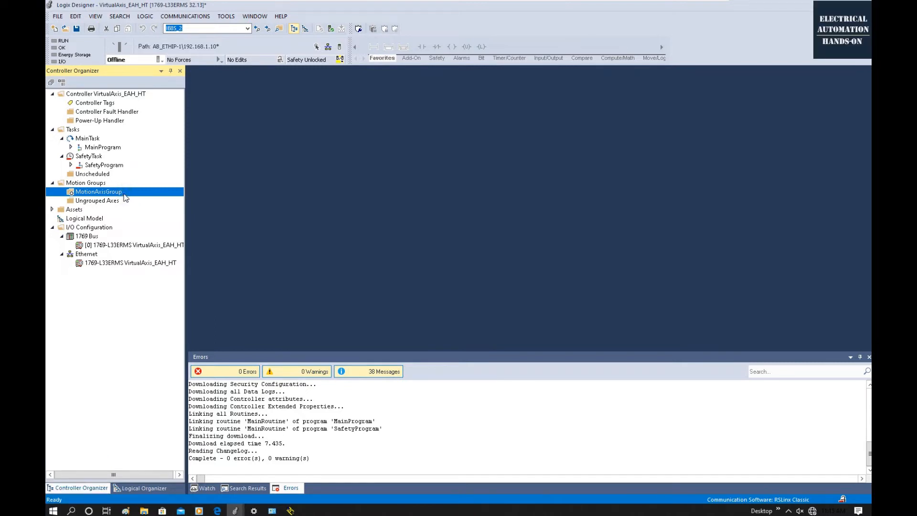
pyautogui.click(105, 193)
pyautogui.click(102, 191)
pyautogui.moveTo(155, 194)
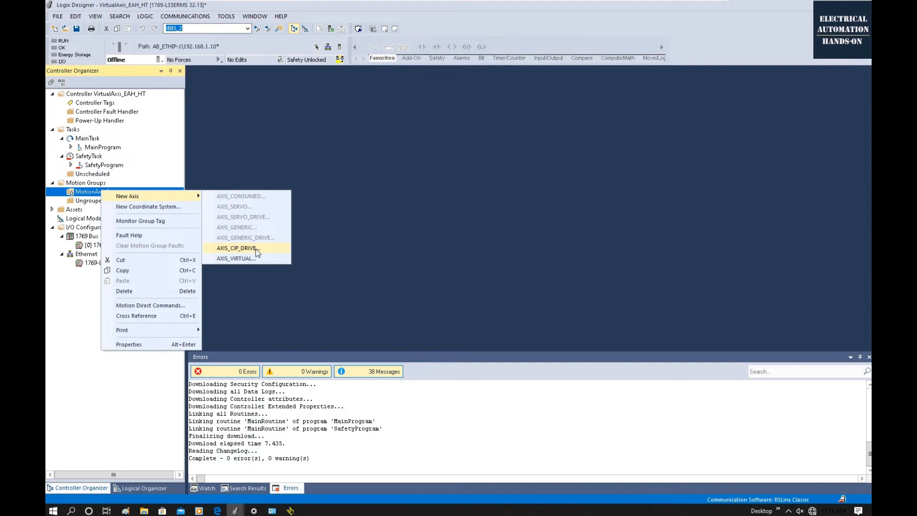
pyautogui.click(230, 257)
pyautogui.click(231, 261)
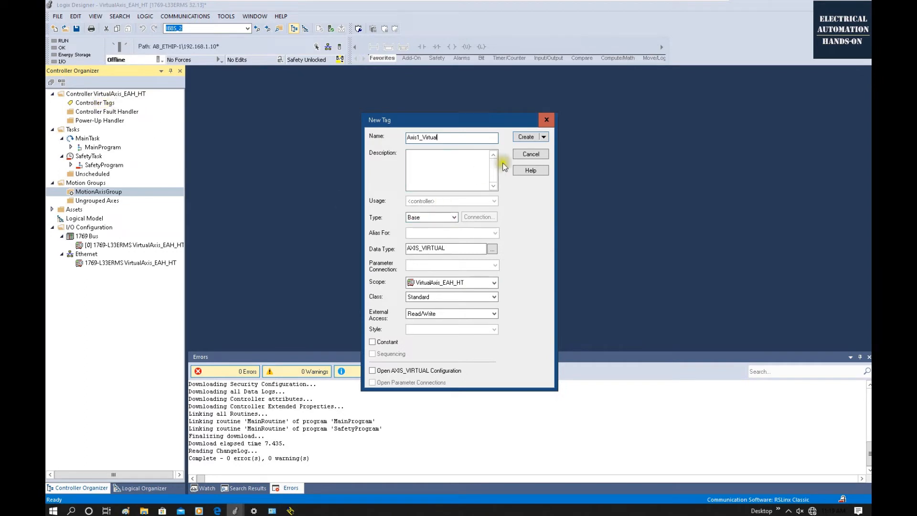
pyautogui.click(527, 137)
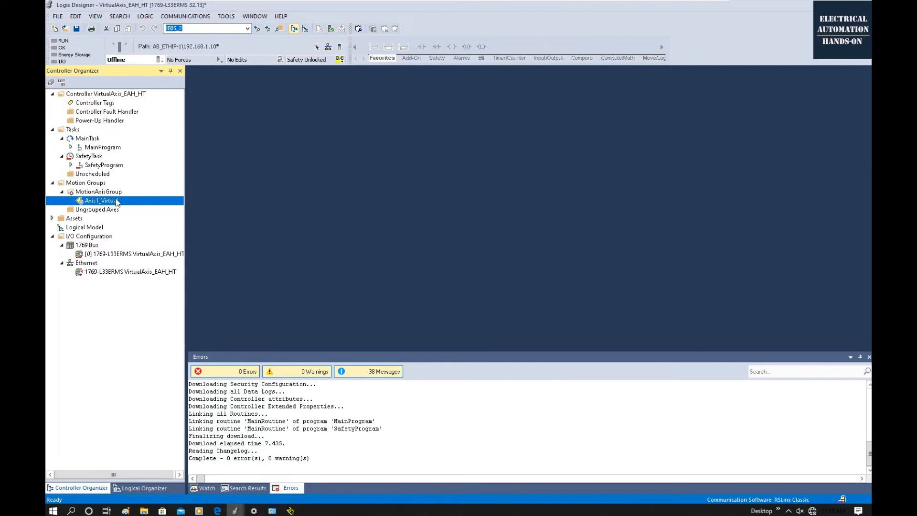
# Add a new AXIS_CIP_DRIVE axis named Axis2_Kinetix350 to MotionAxisGroup
pyautogui.rightClick(113, 193)
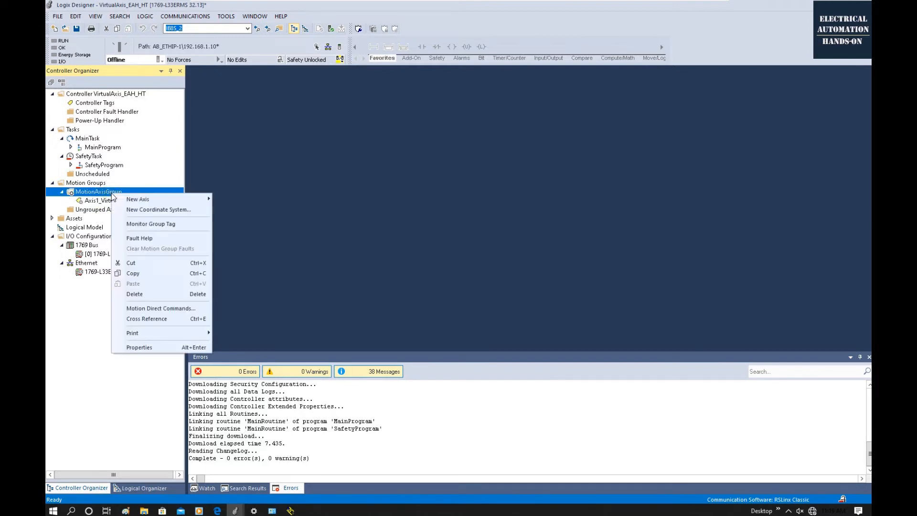
pyautogui.moveTo(144, 200)
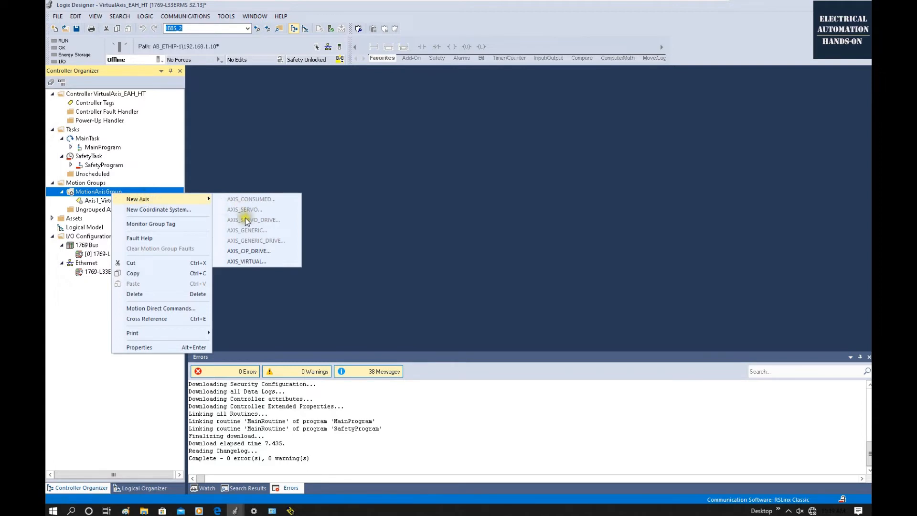
pyautogui.click(248, 253)
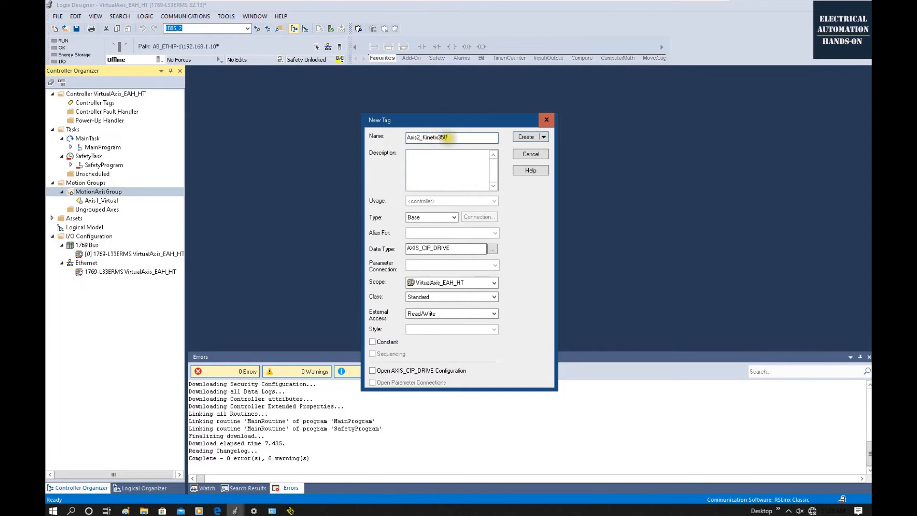
pyautogui.click(525, 137)
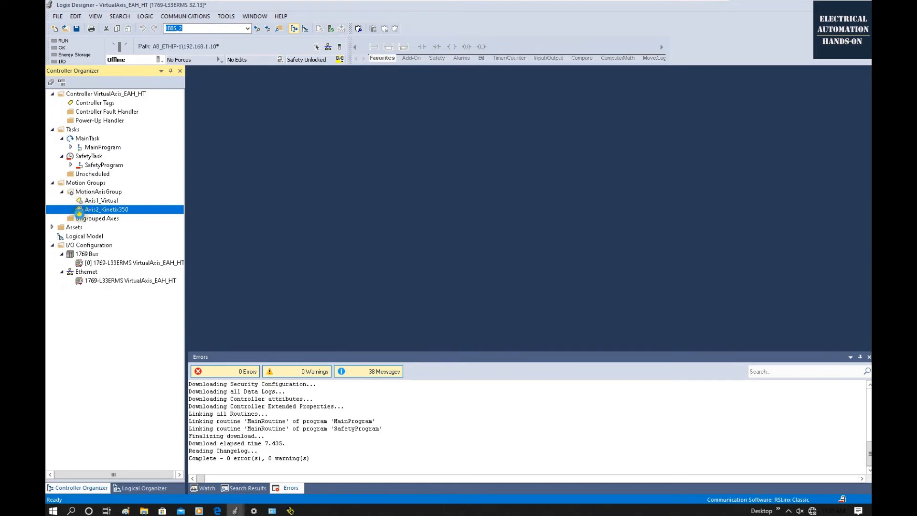
# Open the properties of Axis1_Virtual and Axis2_Kinetix350 side by side and check which modules can be associated with Axis2_Kinetix350
pyautogui.click(112, 202)
pyautogui.doubleClick(113, 201)
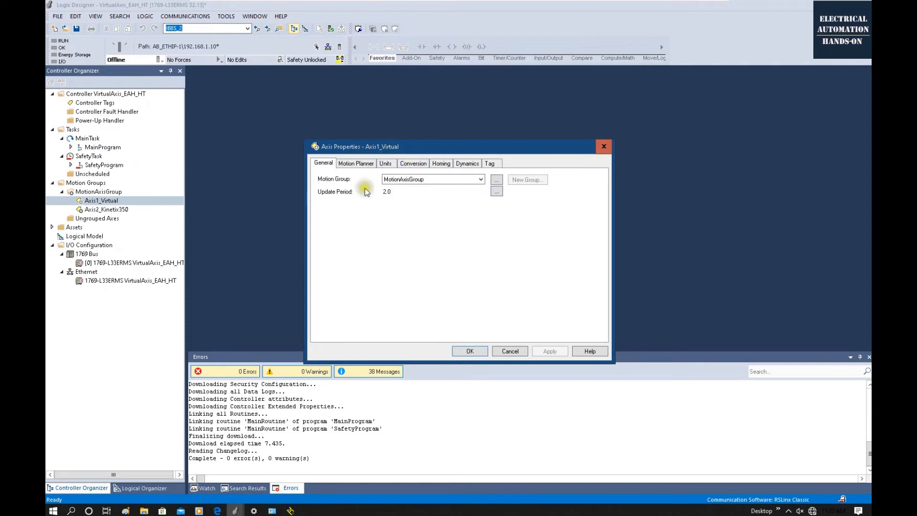
pyautogui.moveTo(440, 147); pyautogui.dragTo(436, 96)
pyautogui.click(117, 212)
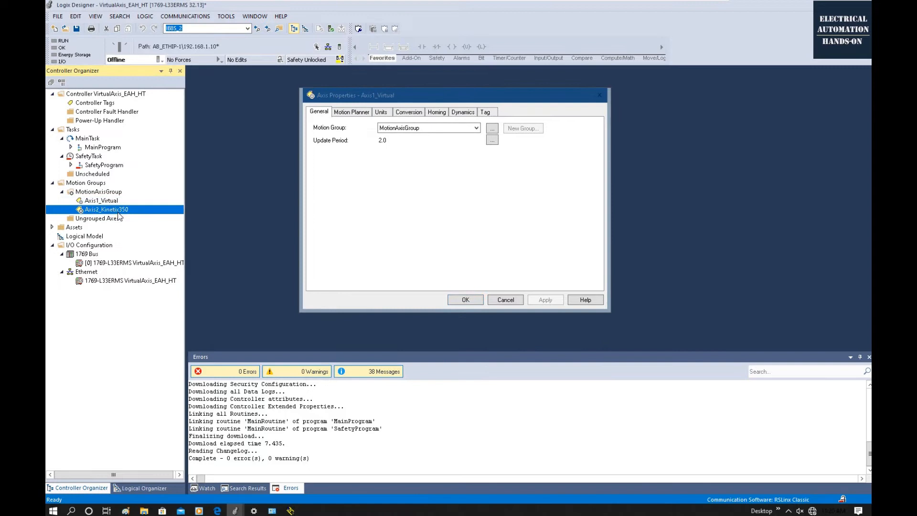
pyautogui.doubleClick(110, 210)
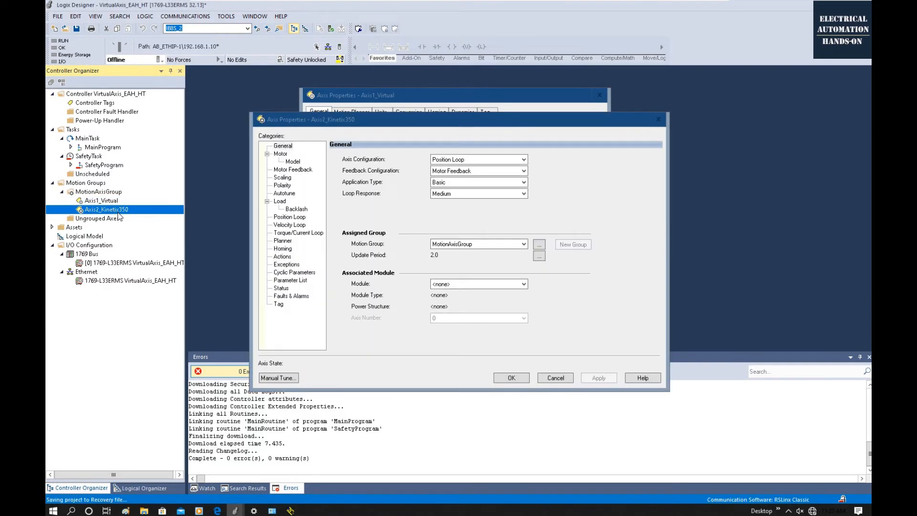
pyautogui.moveTo(369, 123); pyautogui.dragTo(653, 120)
pyautogui.moveTo(497, 92); pyautogui.dragTo(401, 119)
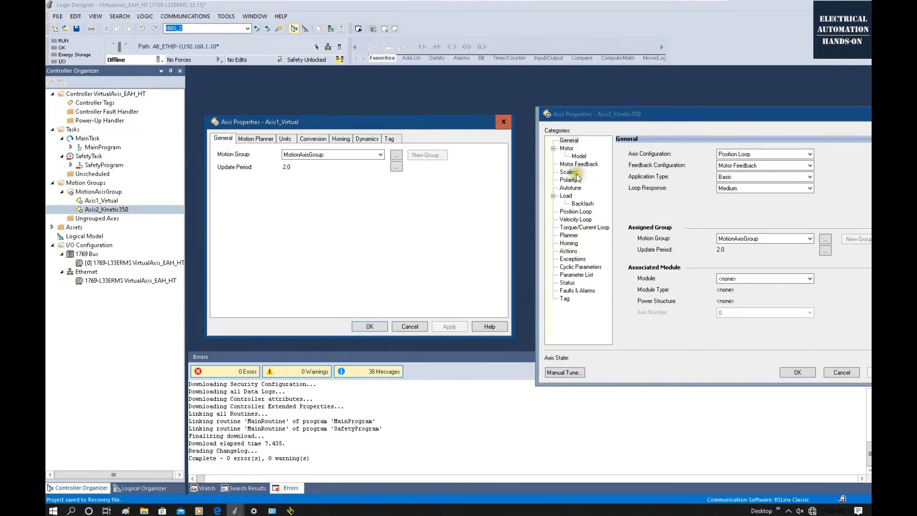
pyautogui.moveTo(612, 121); pyautogui.dragTo(595, 124)
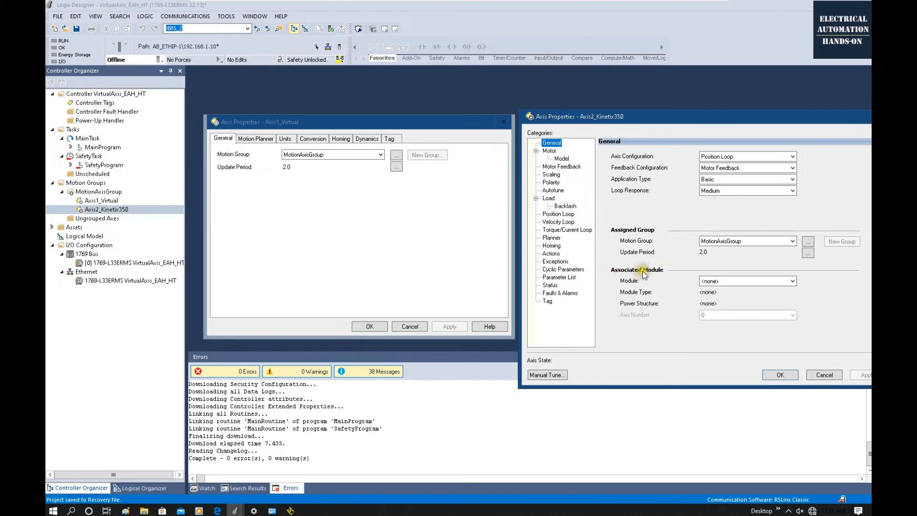
pyautogui.click(764, 282)
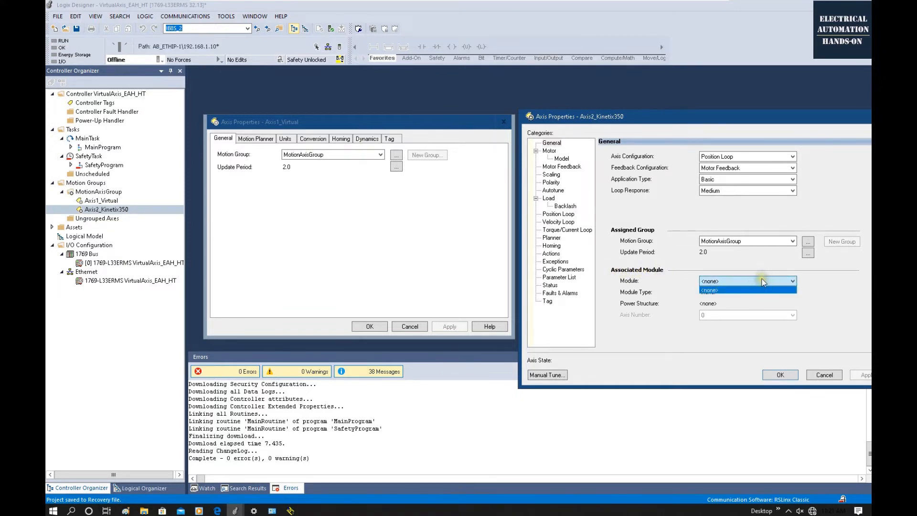
pyautogui.click(89, 279)
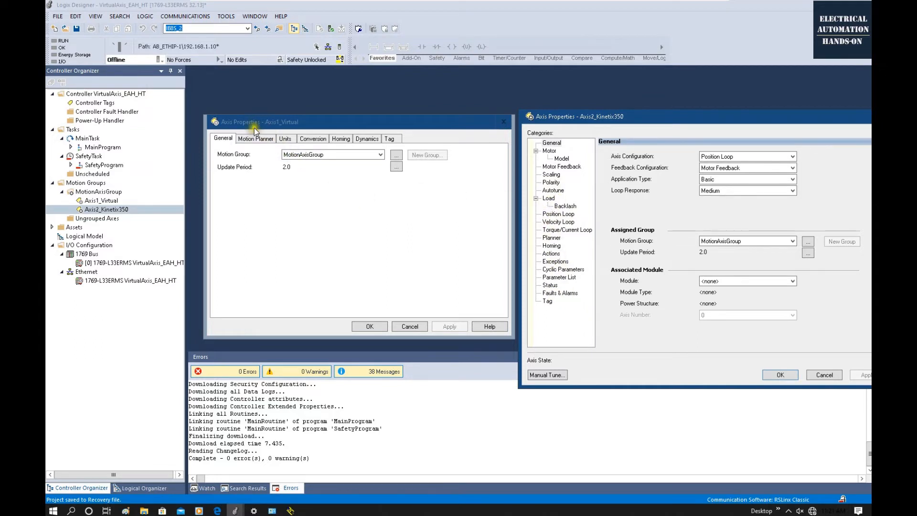
# Examine Axis1_Virtual's conversion, positioning mode, homing, dynamics and units settings, and close both axis property windows without changes
pyautogui.click(270, 139)
pyautogui.click(311, 139)
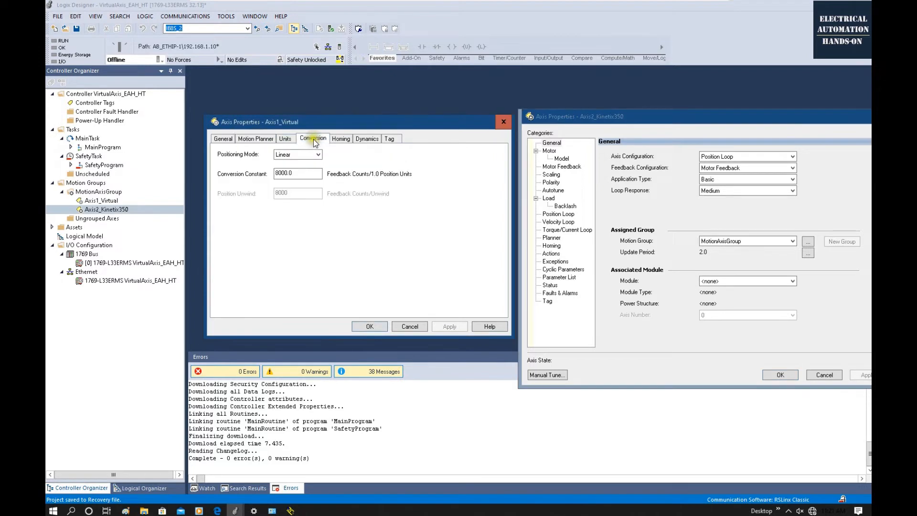
pyautogui.click(341, 139)
pyautogui.click(366, 139)
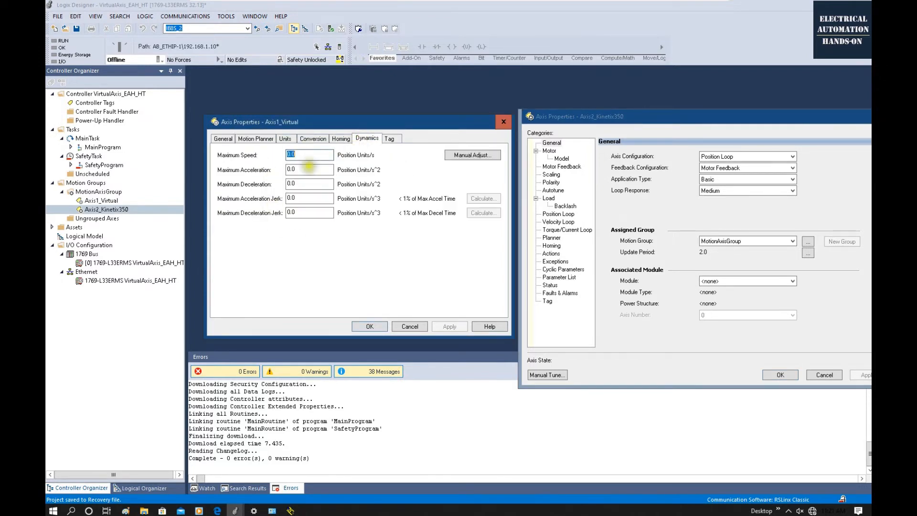
pyautogui.click(313, 139)
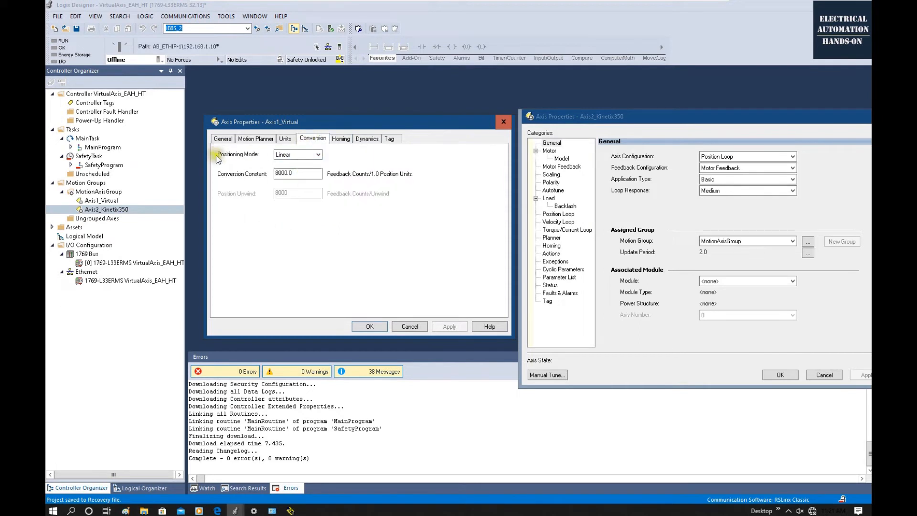
pyautogui.click(296, 154)
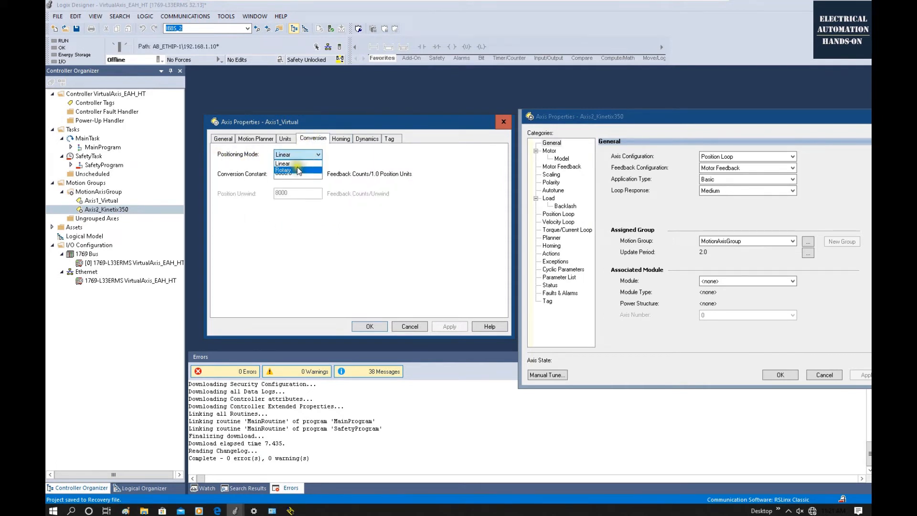
pyautogui.click(407, 166)
pyautogui.click(285, 138)
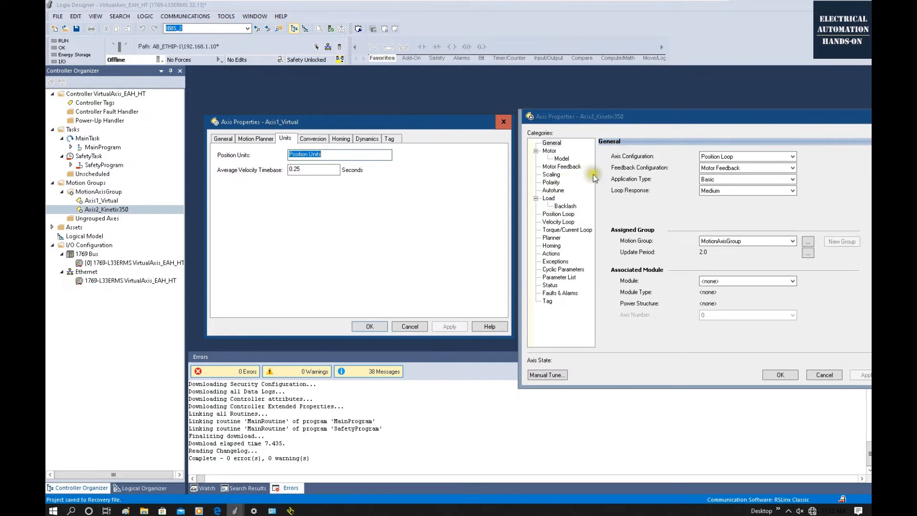
pyautogui.click(824, 375)
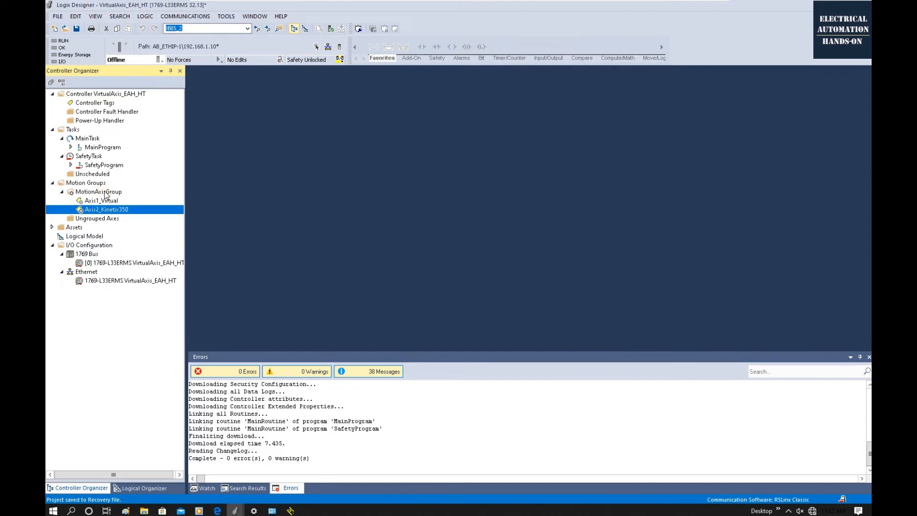
# Open the MotionAxisGroup properties, review its axis assignment and attributes, and open the axis schedule
pyautogui.click(106, 192)
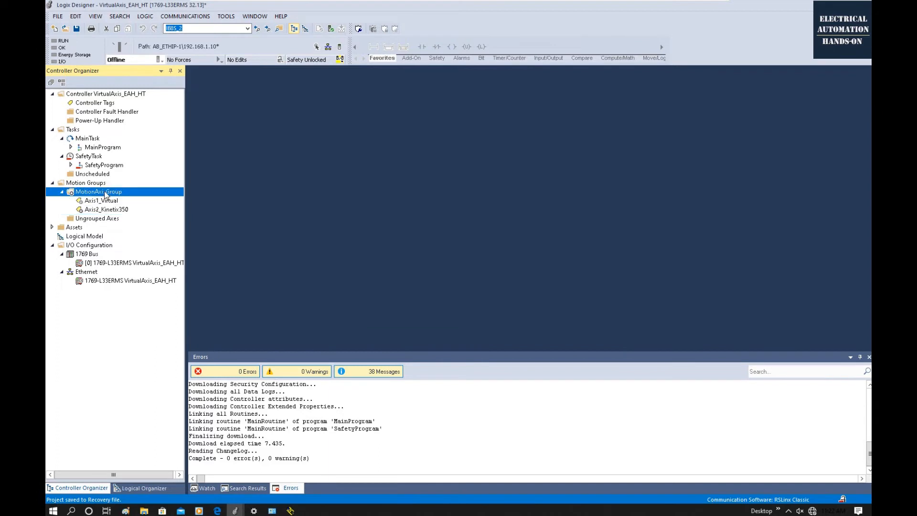
pyautogui.rightClick(105, 193)
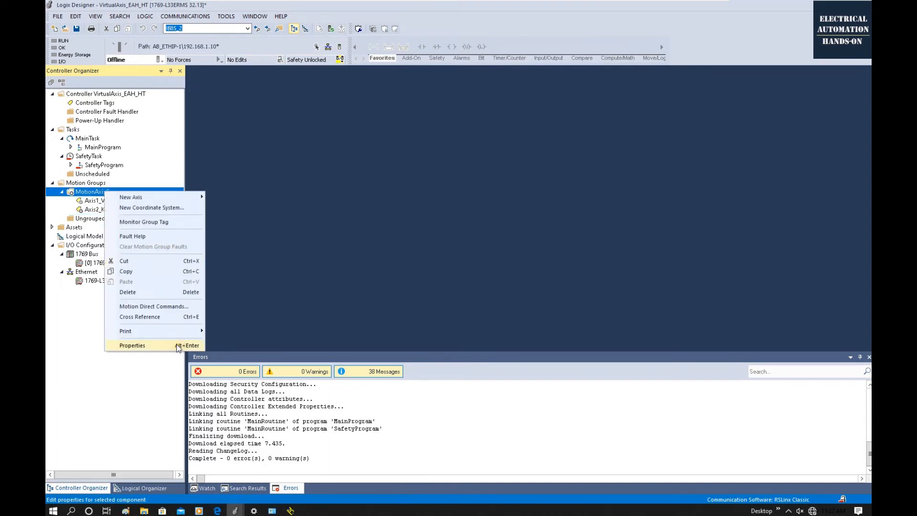
pyautogui.click(179, 344)
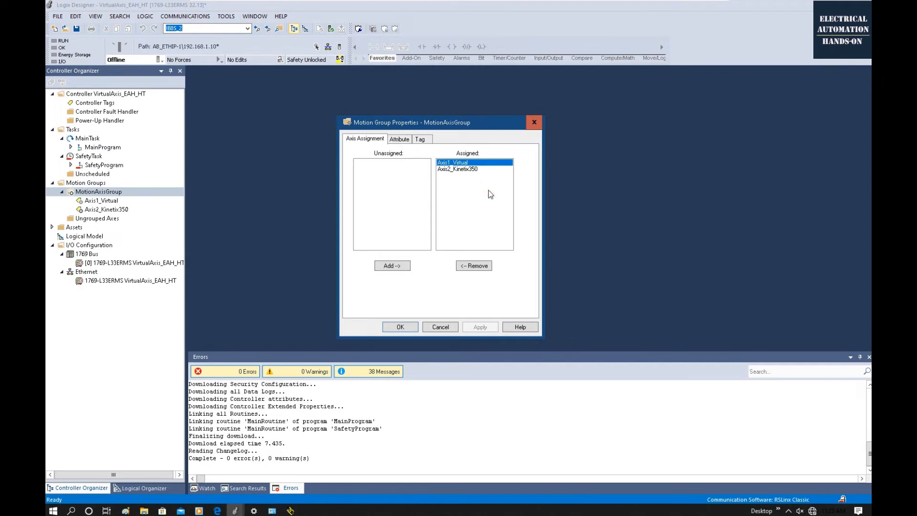
pyautogui.click(480, 150)
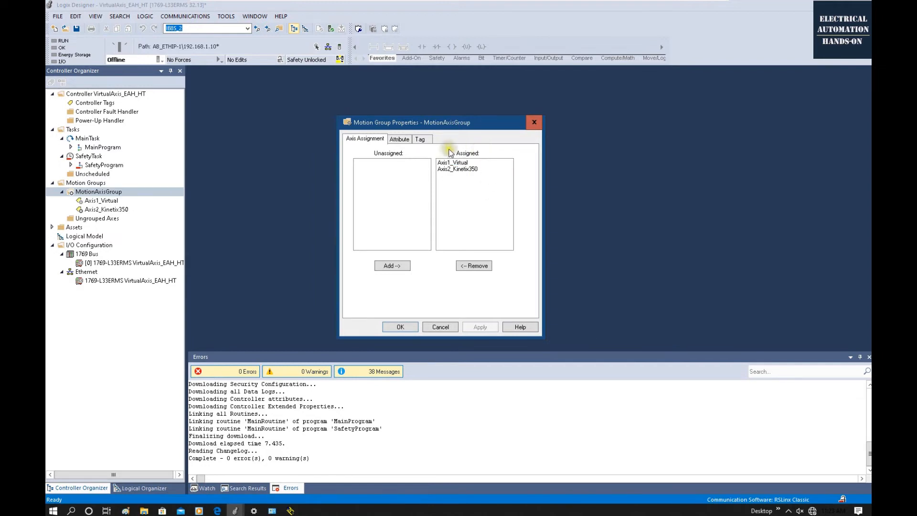
pyautogui.click(398, 139)
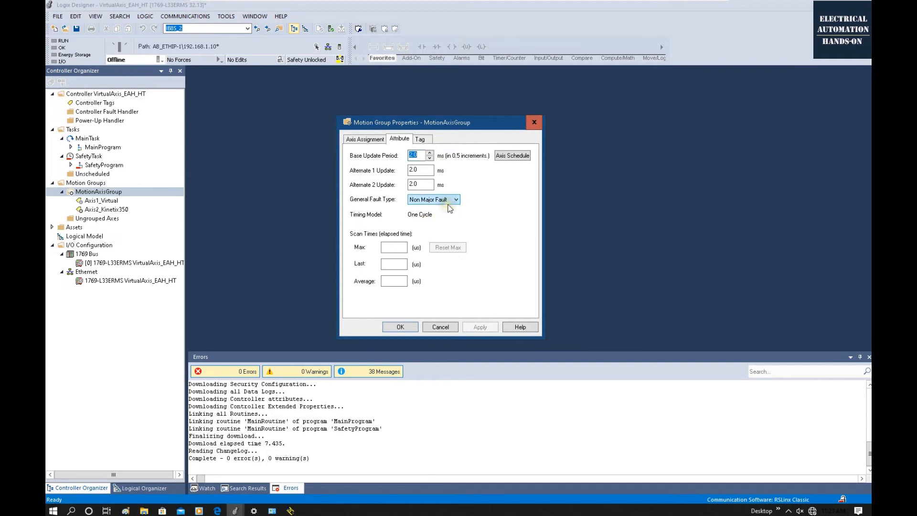
pyautogui.click(513, 156)
pyautogui.click(333, 204)
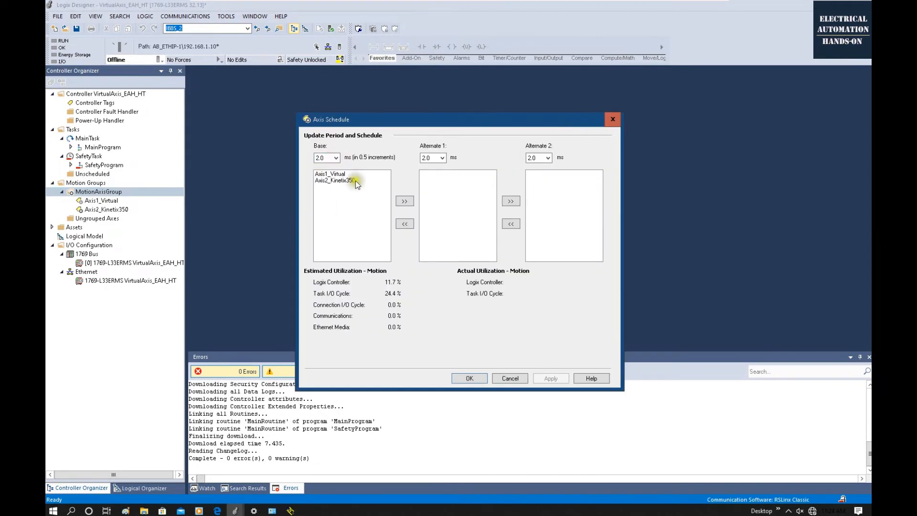
# Try a base update period of 1.0 ms in the axis schedule to compare estimated utilization, and set it back to 2.0 ms
pyautogui.click(336, 158)
pyautogui.click(336, 168)
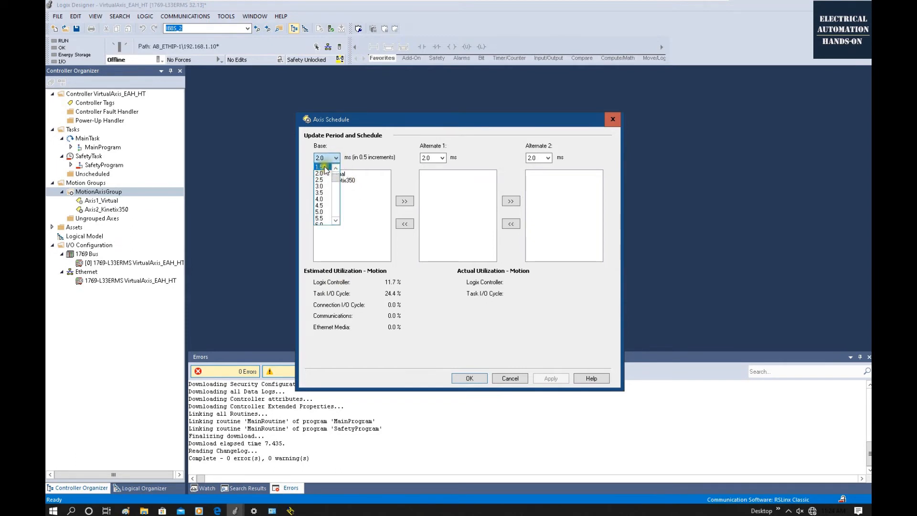
pyautogui.click(333, 168)
pyautogui.click(332, 166)
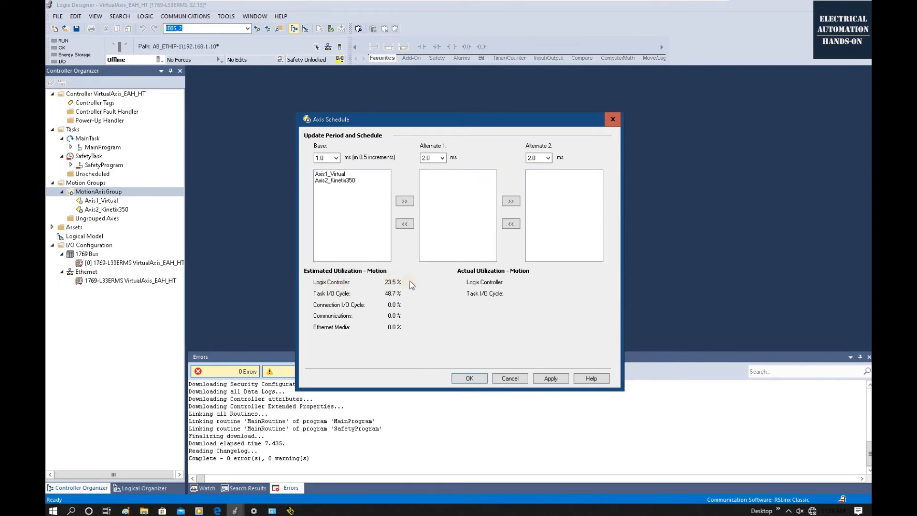
pyautogui.click(334, 157)
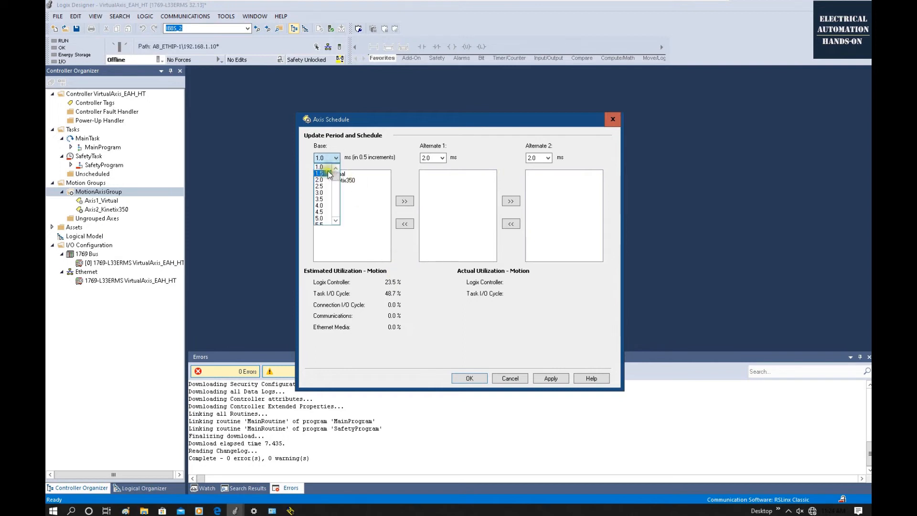
pyautogui.click(320, 180)
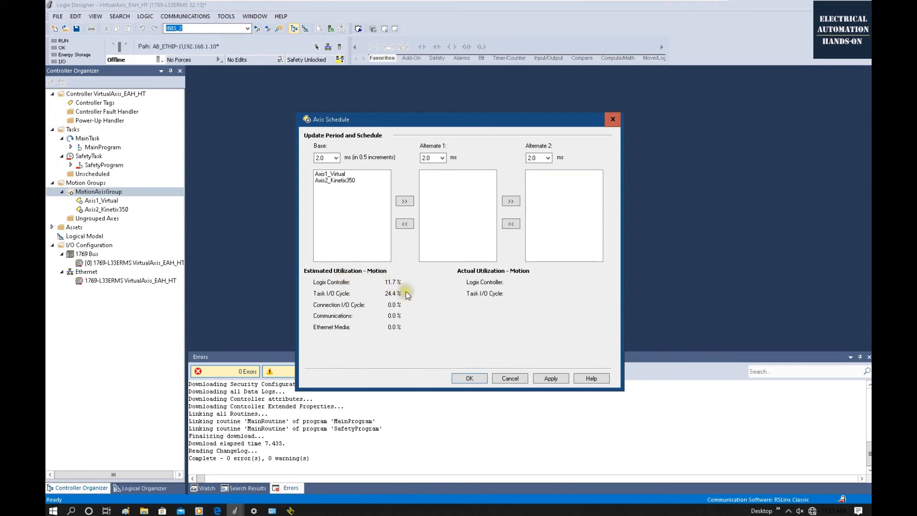
# Try a base update period of 4.0 ms with Alternate 1 at 8.0 ms, and check the Alternate 2 choices
pyautogui.click(328, 158)
pyautogui.click(329, 158)
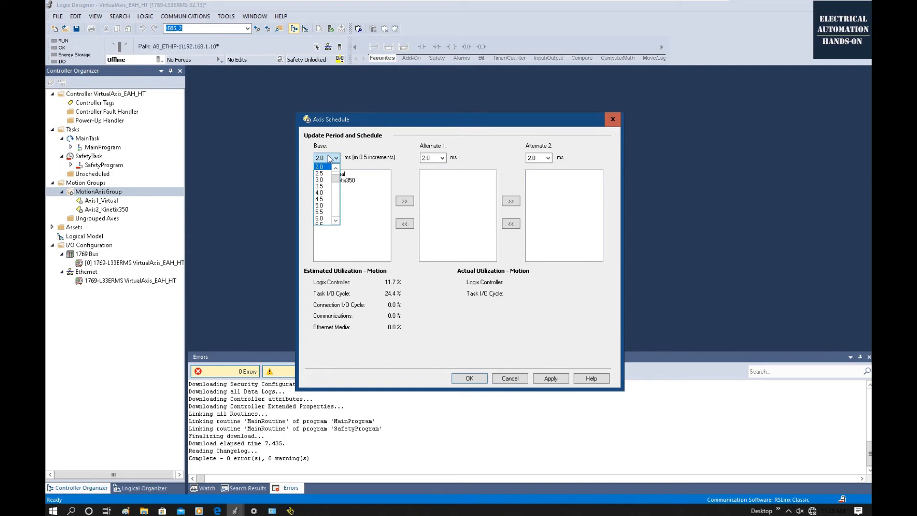
pyautogui.click(322, 193)
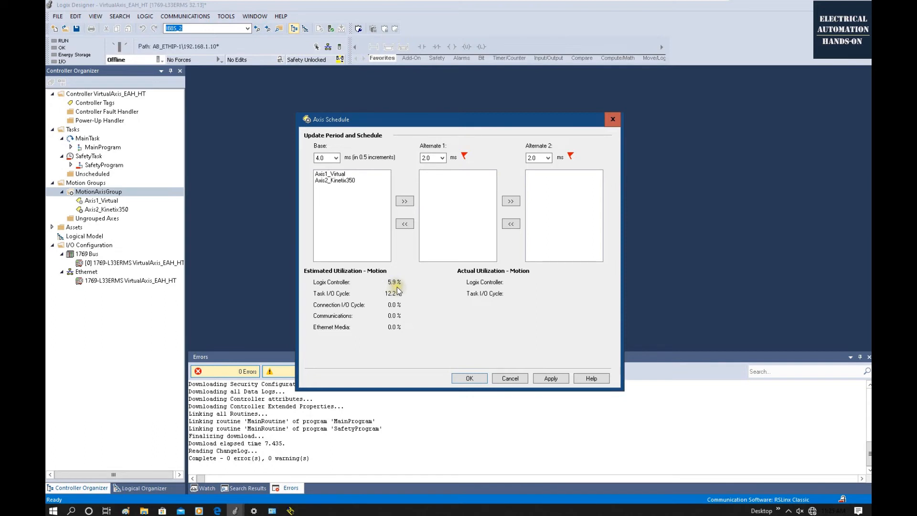
pyautogui.click(435, 157)
pyautogui.click(426, 186)
pyautogui.click(548, 158)
pyautogui.click(534, 167)
pyautogui.click(366, 174)
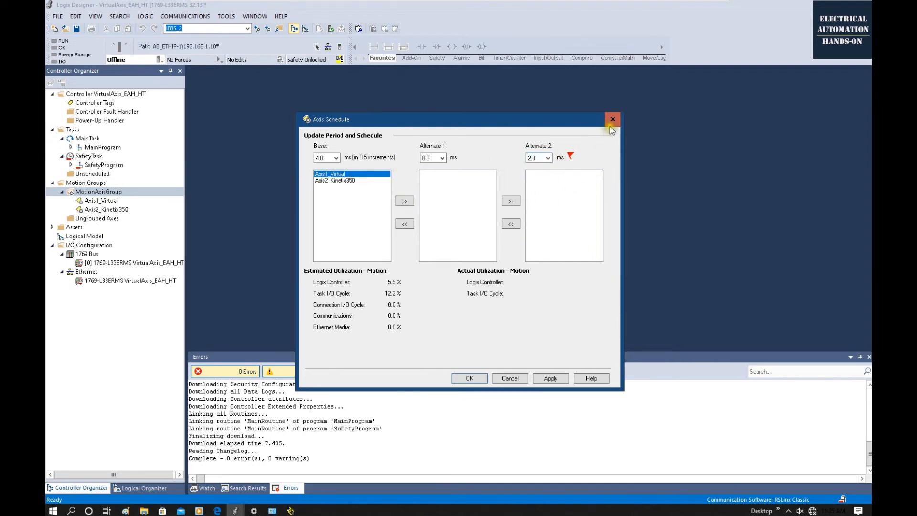
# Return the base update period to 2.0 ms, discard the axis schedule changes and close the MotionAxisGroup properties
pyautogui.click(335, 158)
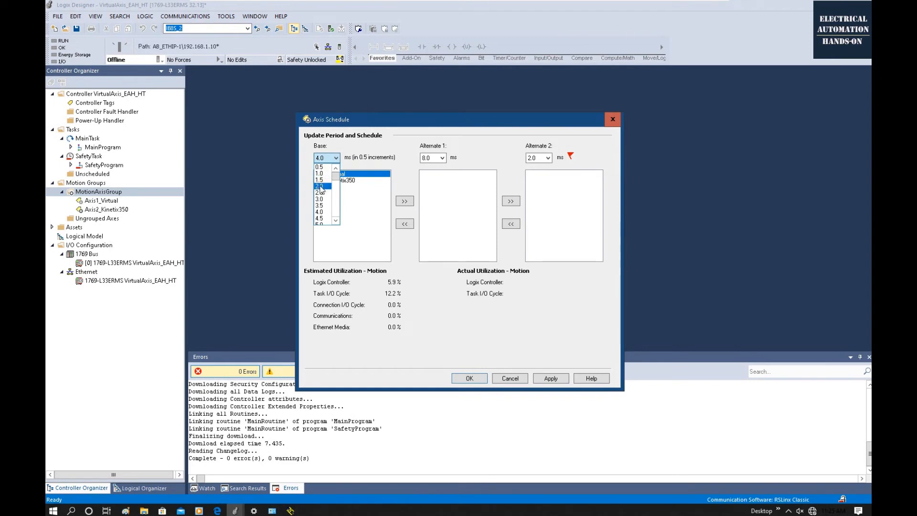
pyautogui.click(320, 186)
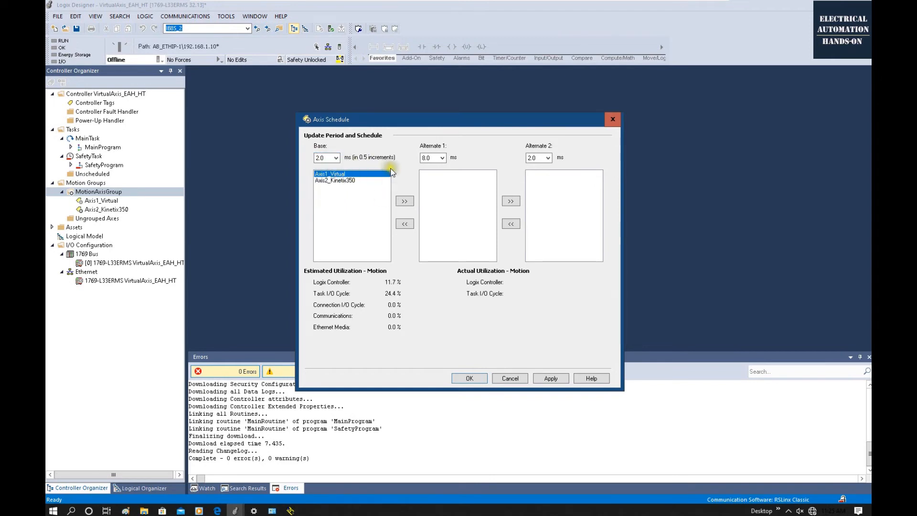
pyautogui.click(443, 158)
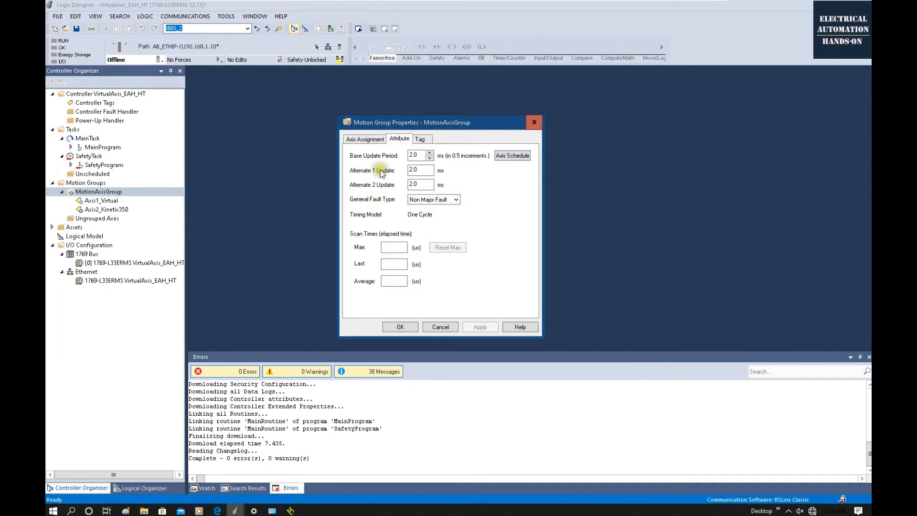
pyautogui.click(406, 328)
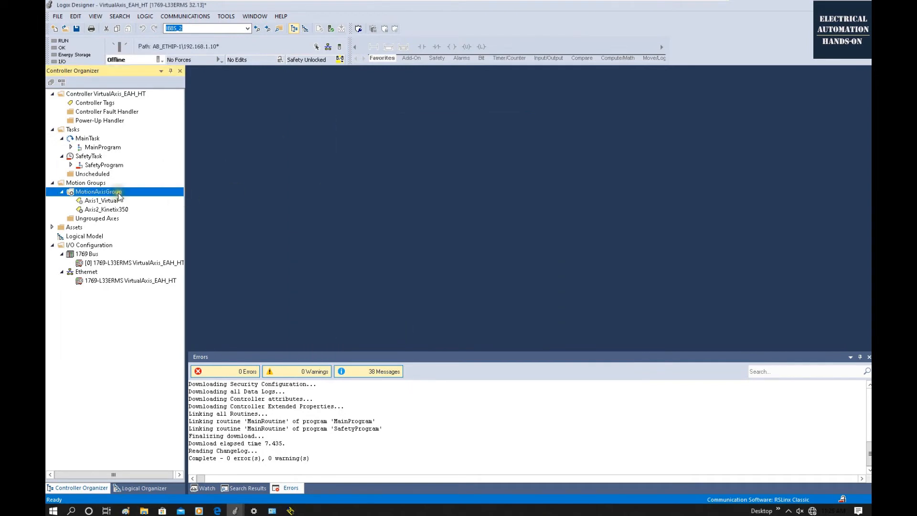
# Open the Axis1_Virtual properties and check its update period and axis schedule
pyautogui.click(111, 203)
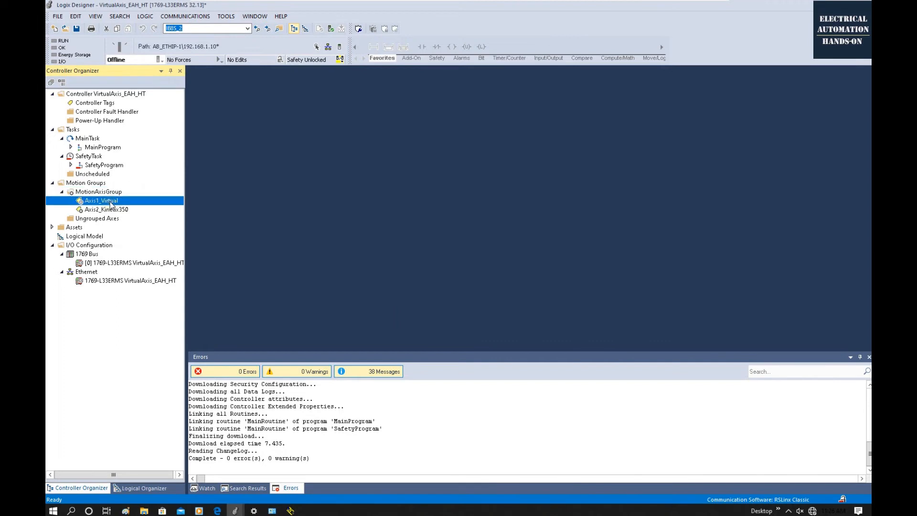
pyautogui.doubleClick(111, 203)
pyautogui.moveTo(526, 157); pyautogui.dragTo(542, 127)
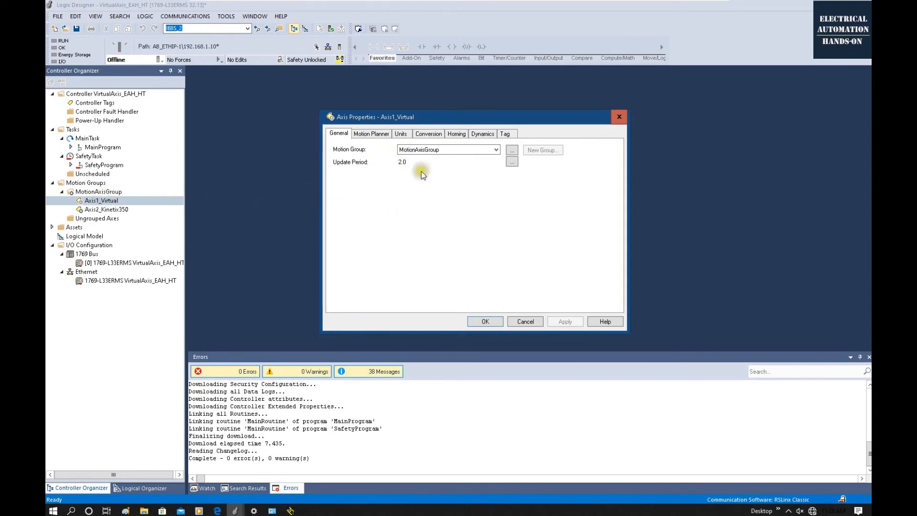
pyautogui.click(511, 162)
pyautogui.moveTo(596, 119); pyautogui.dragTo(672, 207)
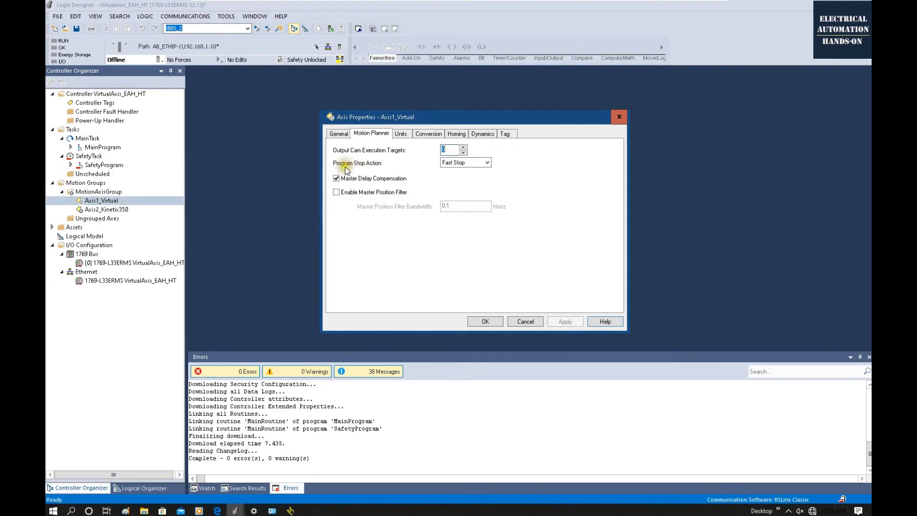
# Review the Program Stop Action options in Axis1_Virtual's motion planner settings, keeping Fast Stop selected
pyautogui.click(485, 162)
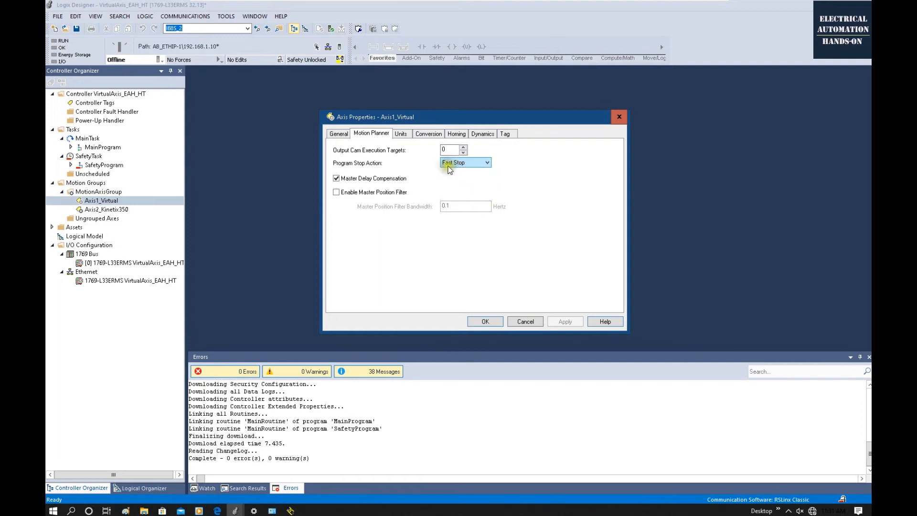
pyautogui.click(482, 166)
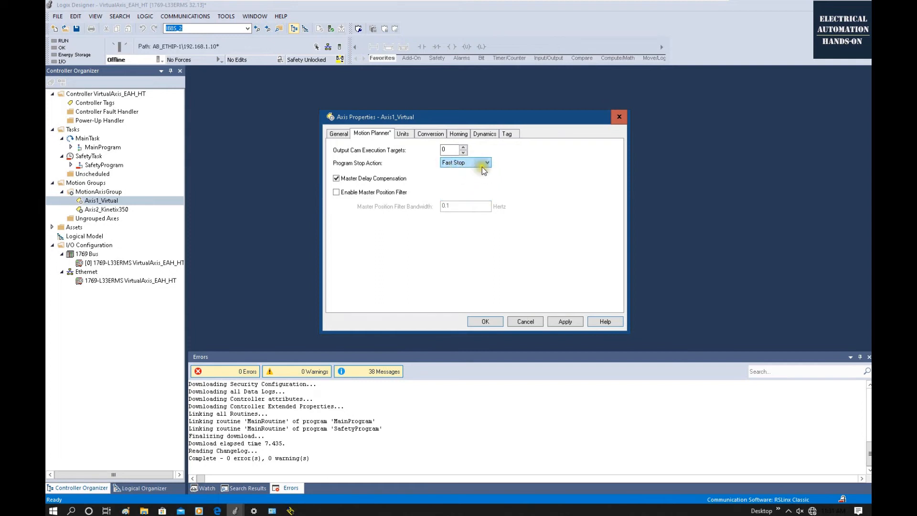
pyautogui.click(483, 167)
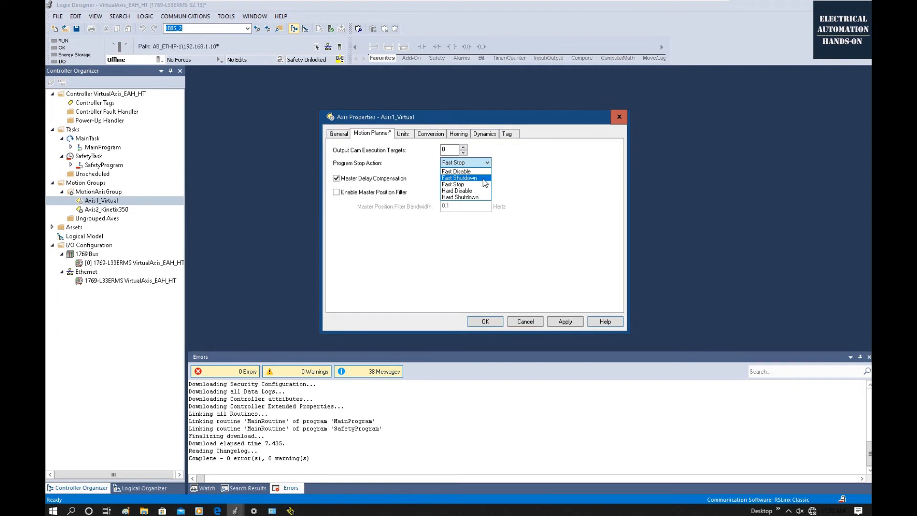
pyautogui.click(365, 199)
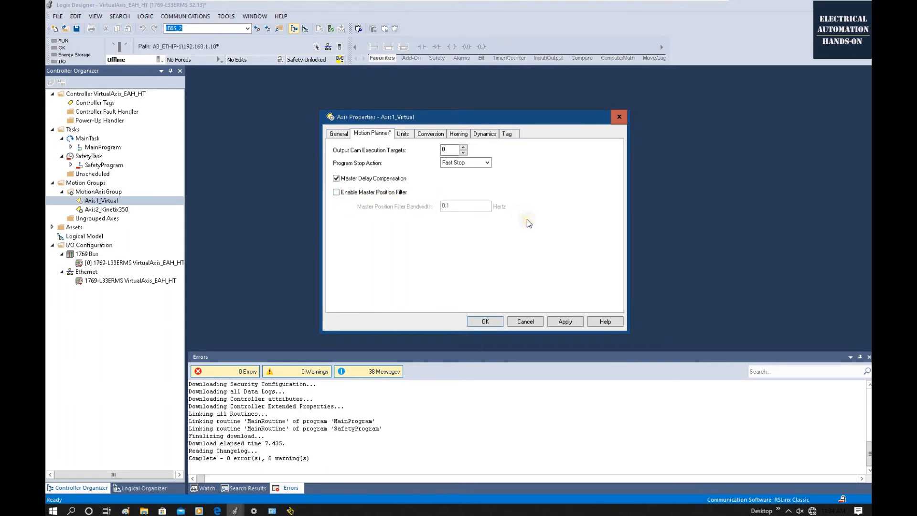
# Set the position units of Axis1_Virtual to mm
pyautogui.click(403, 135)
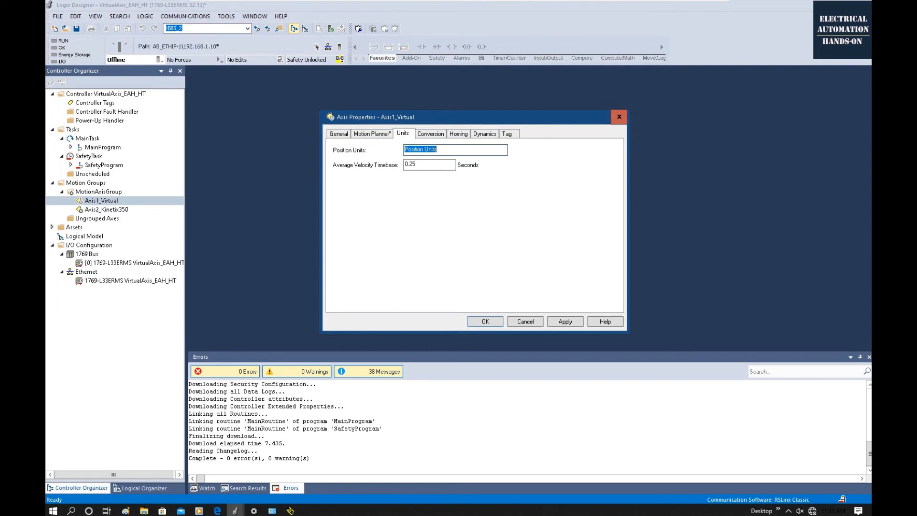
pyautogui.write('mm')
pyautogui.click(411, 150)
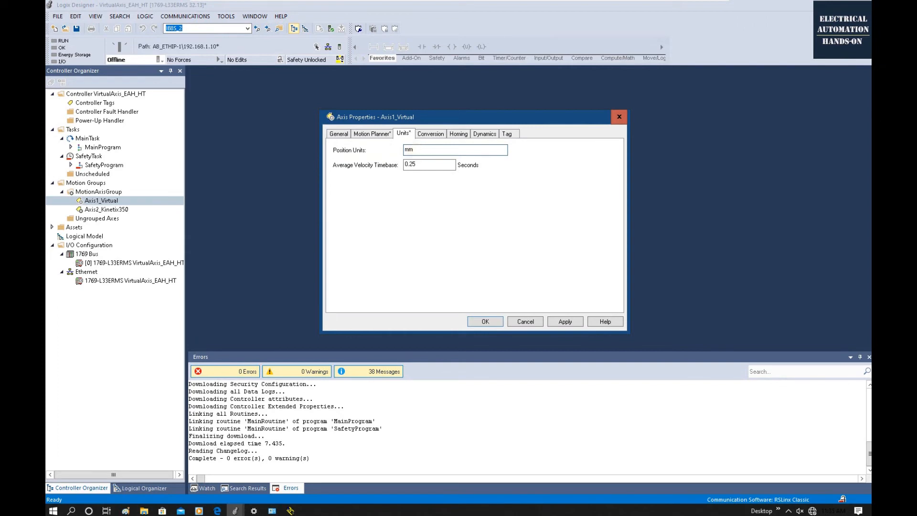
# Try the Rotary positioning mode in Axis1_Virtual's conversion settings, and return the mode to Linear
pyautogui.click(430, 134)
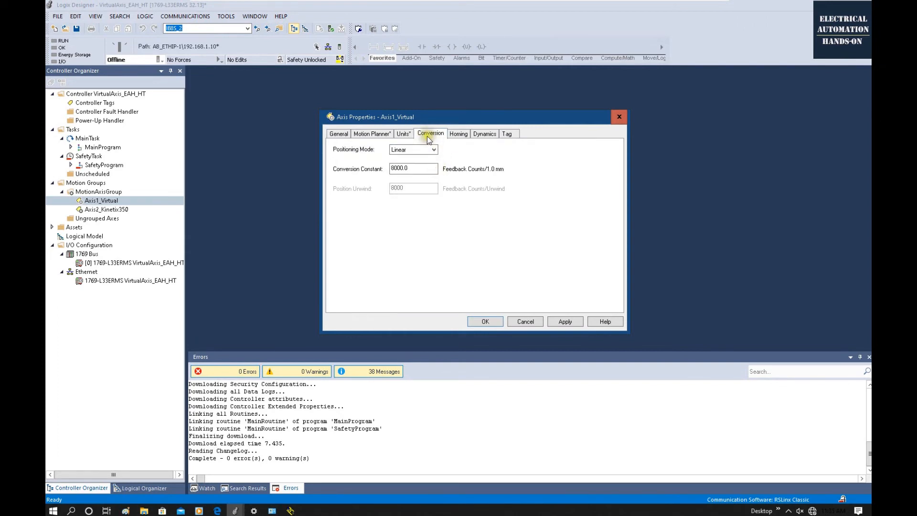
pyautogui.click(432, 150)
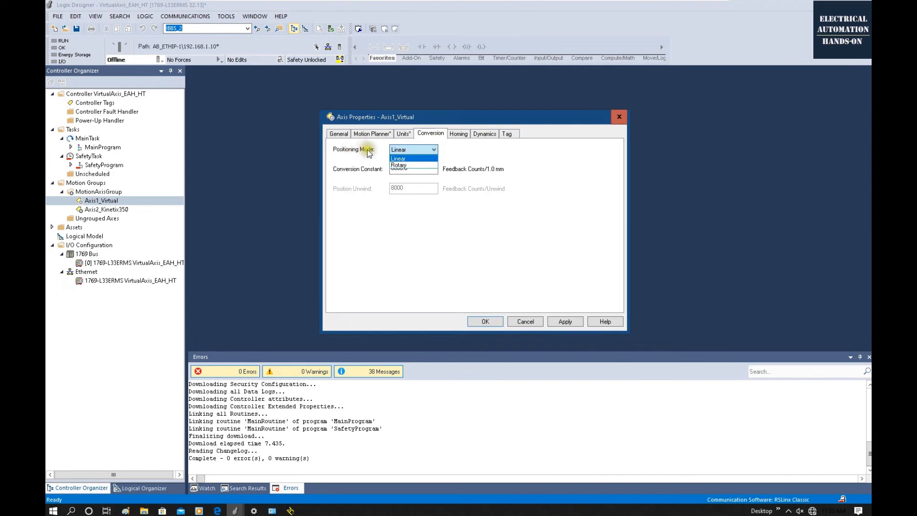
pyautogui.click(406, 165)
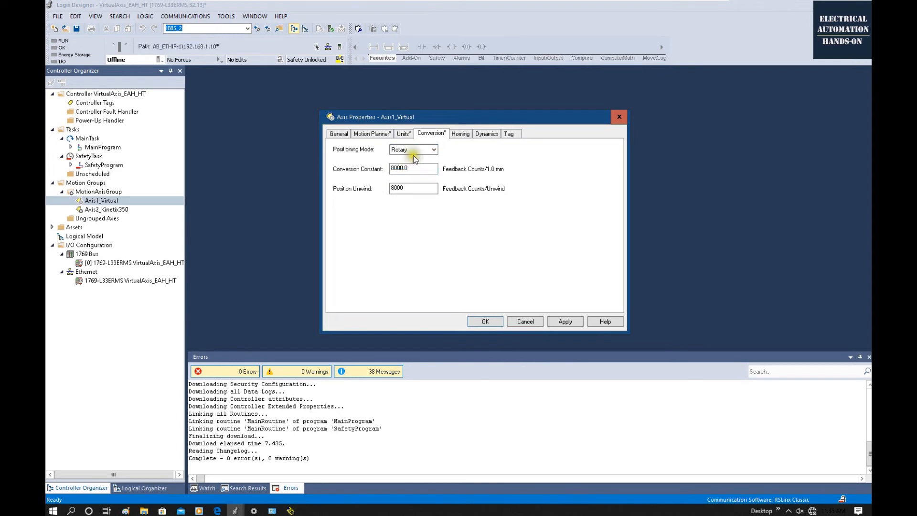
pyautogui.scroll(1, 420, 150)
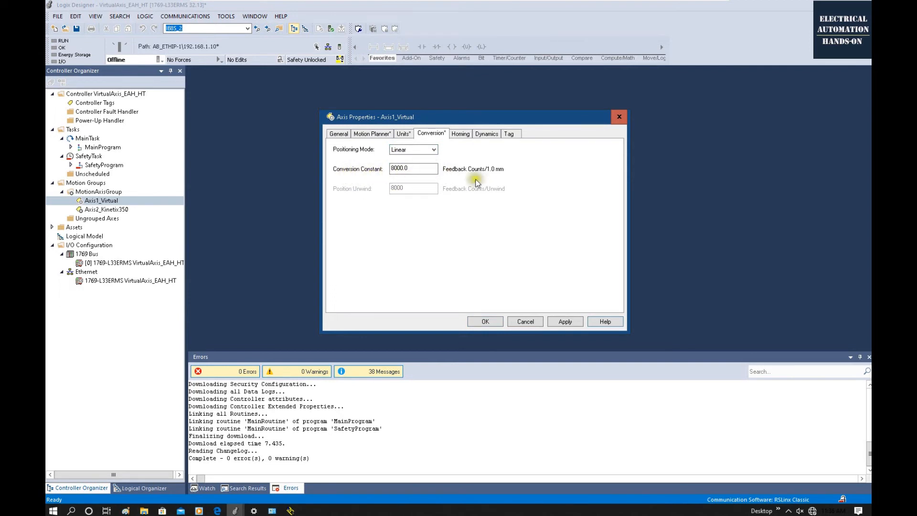
# Consult the help on the conversion settings and set Axis1_Virtual's conversion constant to 1000.0 feedback counts per mm
pyautogui.click(608, 324)
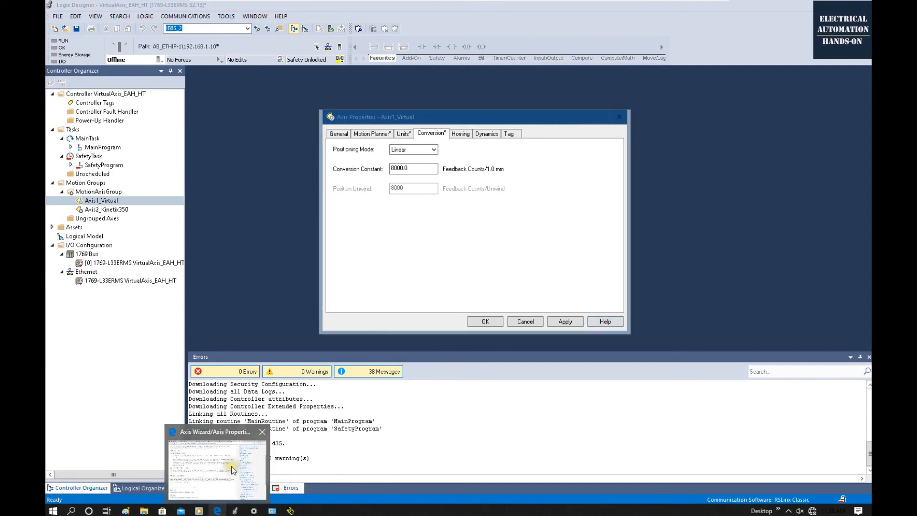
pyautogui.click(219, 513)
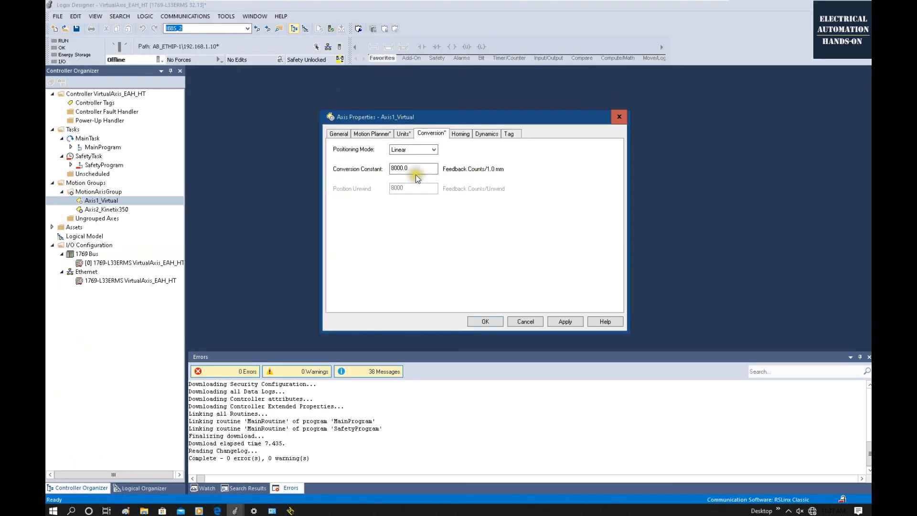
pyautogui.moveTo(394, 169); pyautogui.dragTo(369, 168)
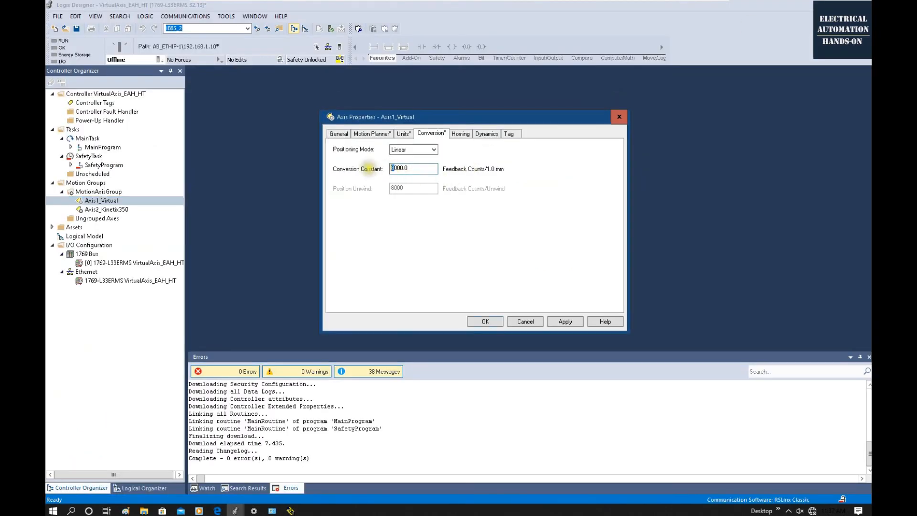
pyautogui.write('1')
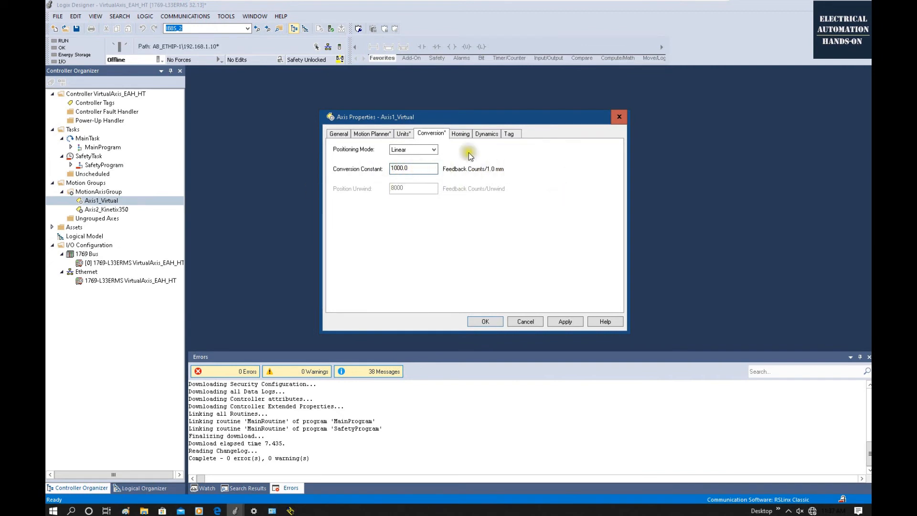
# Open Axis1_Virtual's homing settings, then switch to PDF-XChange Viewer and read the Active Homing and Passive Homing sequences in the Logix5000 Motion Modules manual
pyautogui.click(460, 134)
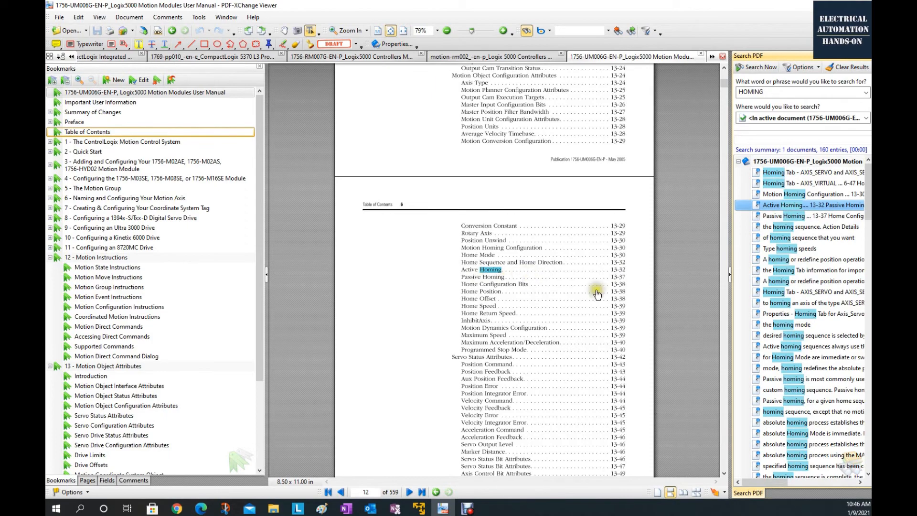
pyautogui.click(490, 273)
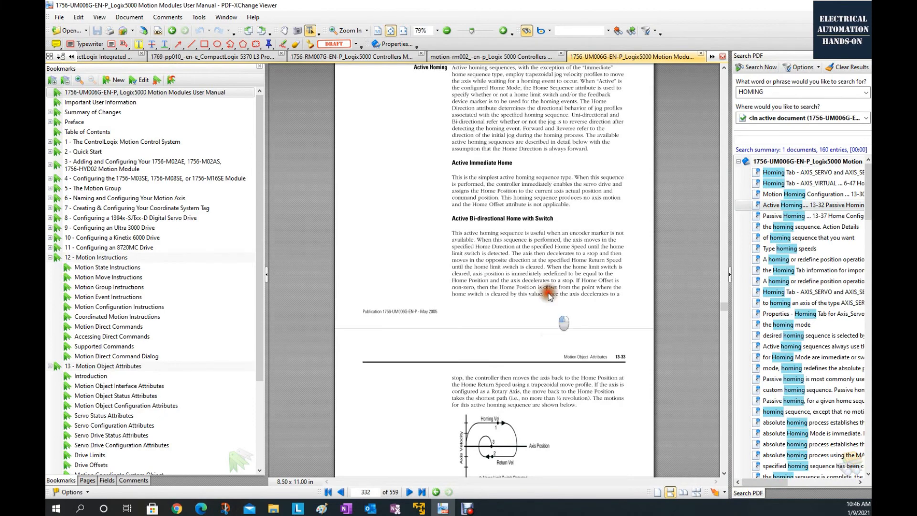
pyautogui.scroll(-4, 509, 248)
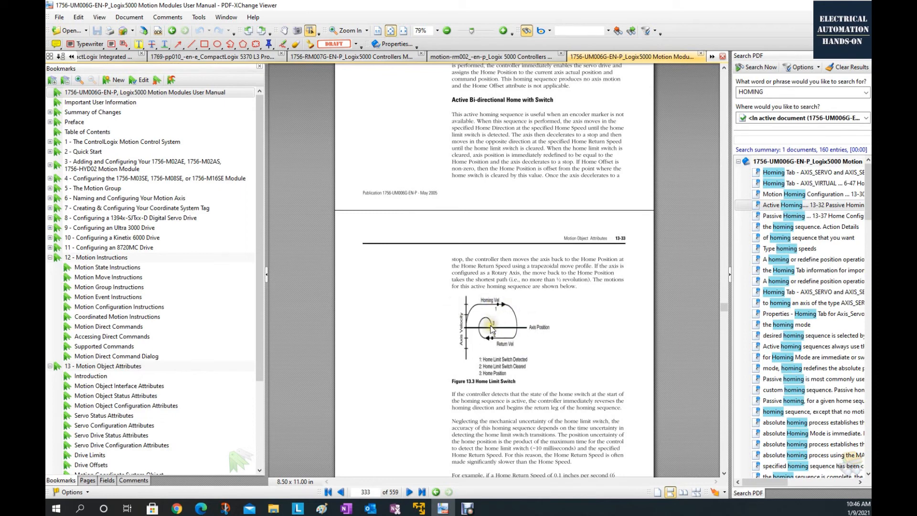
pyautogui.scroll(1, 490, 327)
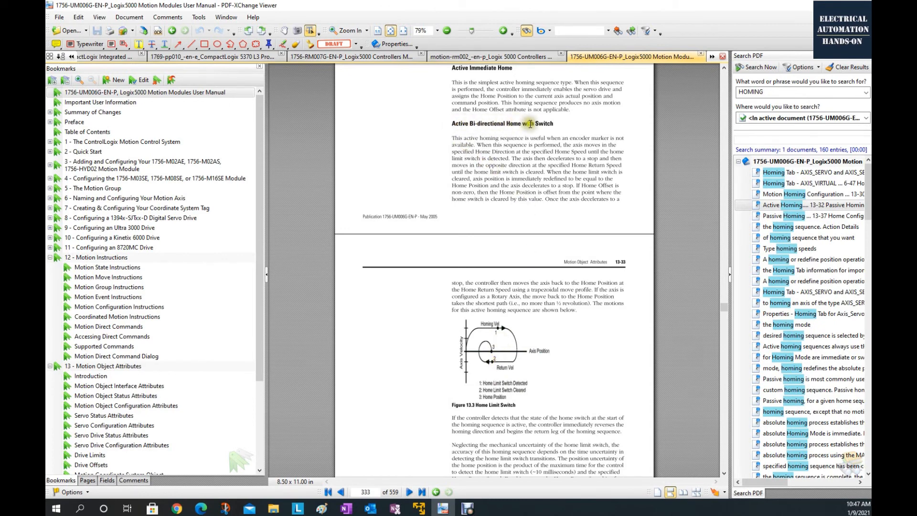
pyautogui.scroll(-1, 524, 241)
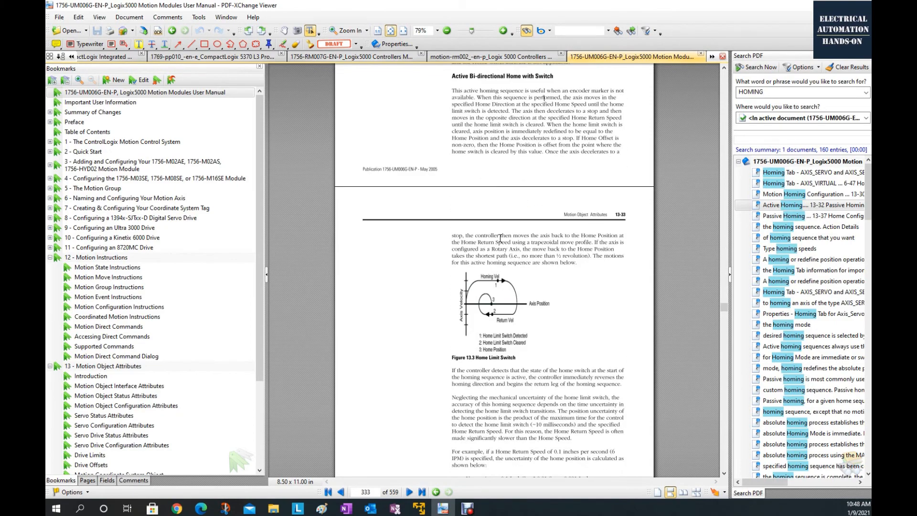
pyautogui.scroll(-7, 499, 245)
pyautogui.scroll(-12, 500, 247)
pyautogui.scroll(-16, 498, 249)
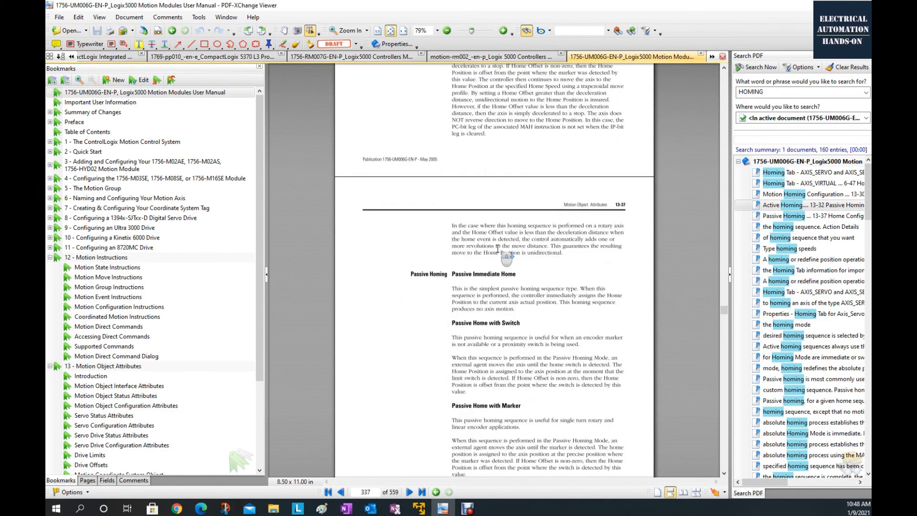
pyautogui.scroll(20, 497, 248)
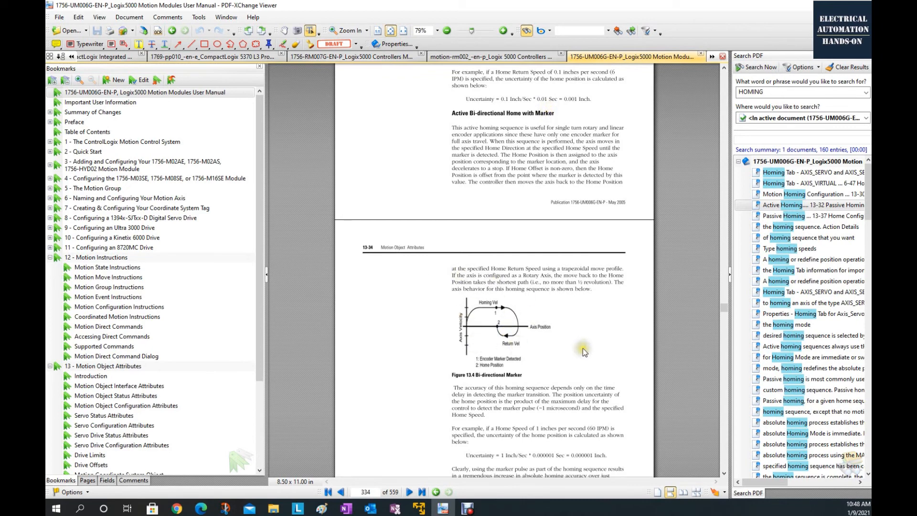
pyautogui.scroll(1, 582, 348)
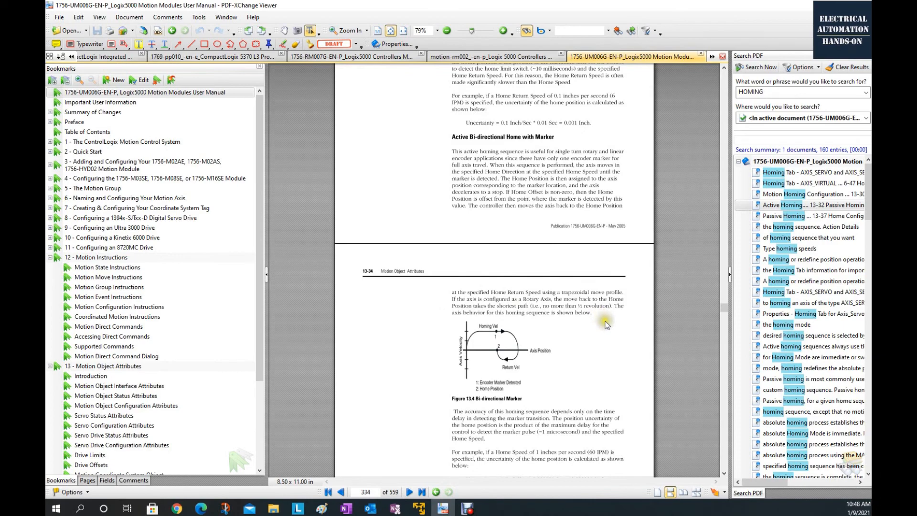
pyautogui.scroll(2, 601, 315)
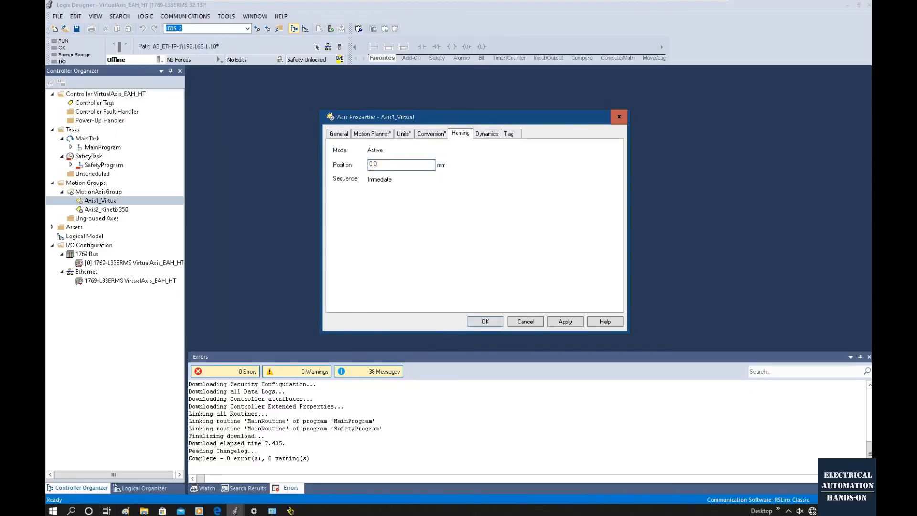
# Check Axis1_Virtual's homing position, and set its maximum acceleration and maximum deceleration to 2000 mm/s^2 in the dynamics settings
pyautogui.doubleClick(375, 164)
pyautogui.click(487, 134)
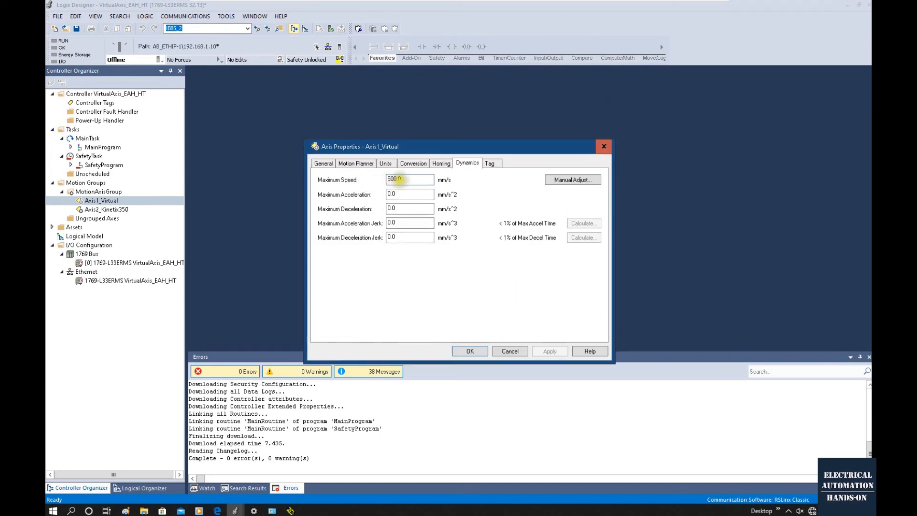
pyautogui.click(389, 193)
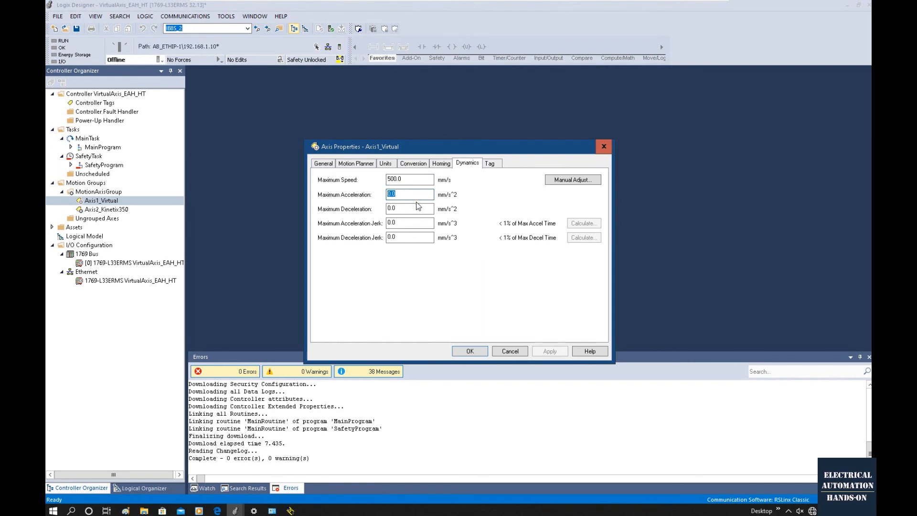
pyautogui.write('2000')
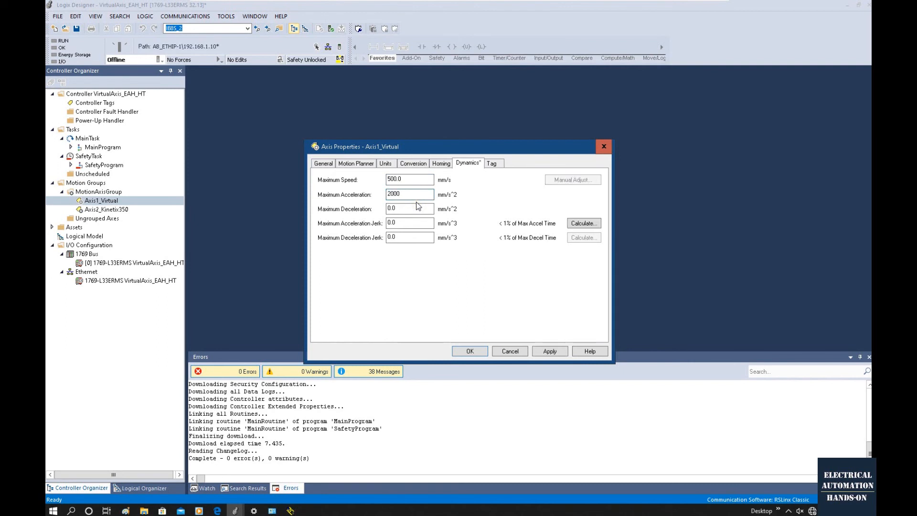
pyautogui.doubleClick(397, 208)
pyautogui.write('2000')
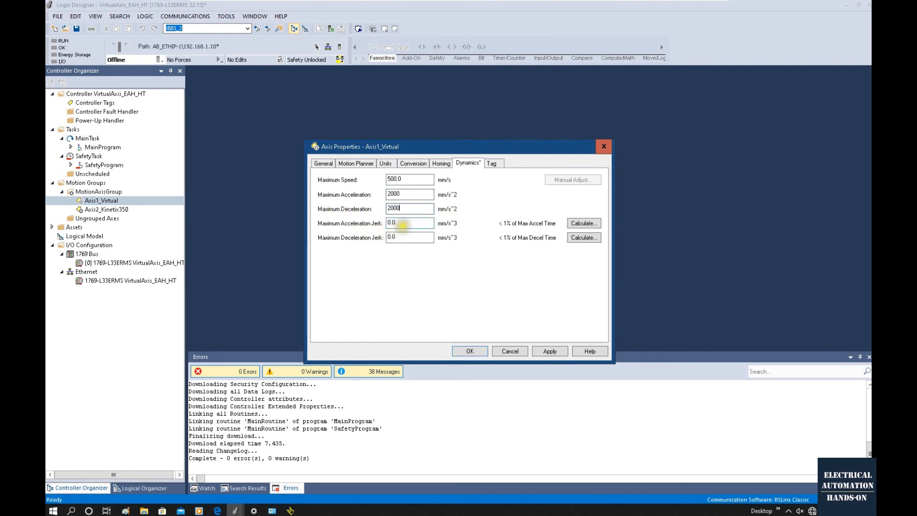
# Set the maximum acceleration jerk and maximum deceleration jerk to 5000 mm/s^3, and inspect the acceleration jerk calculator without accepting its value
pyautogui.press('Tab')
pyautogui.press('Tab')
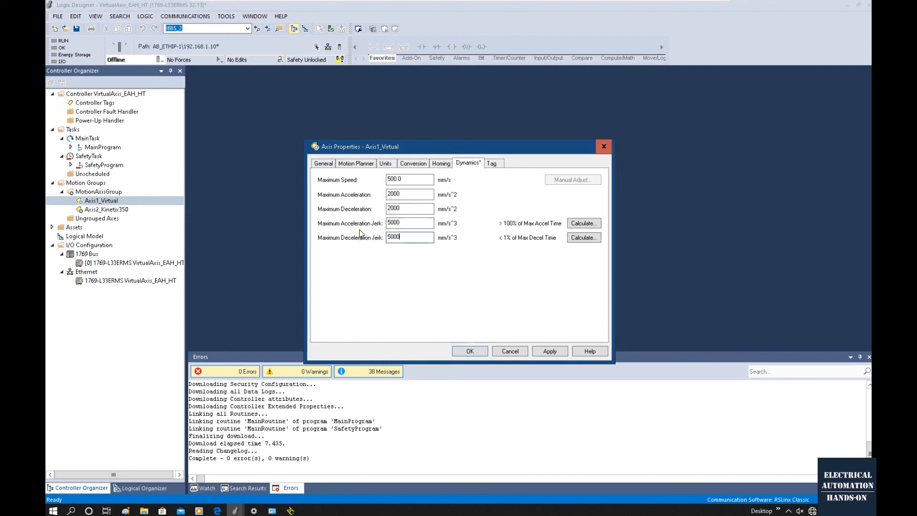
pyautogui.click(582, 226)
pyautogui.click(584, 224)
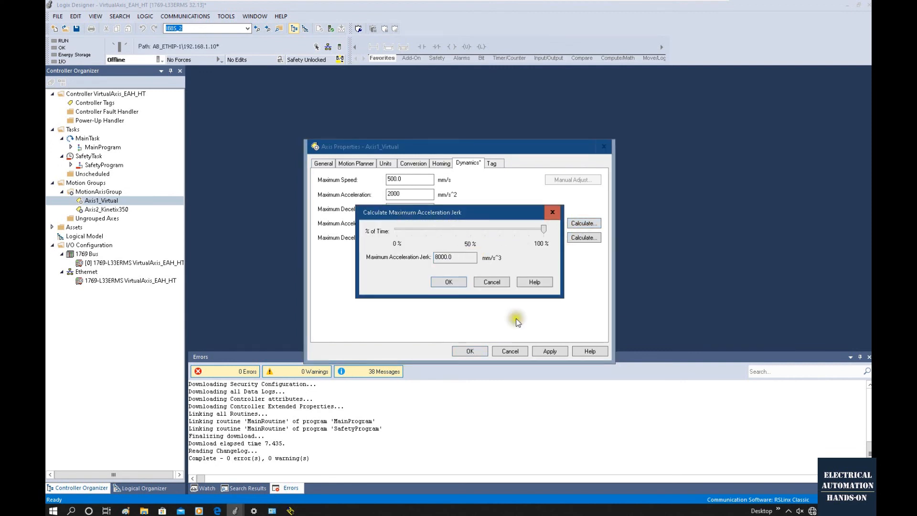
pyautogui.click(499, 282)
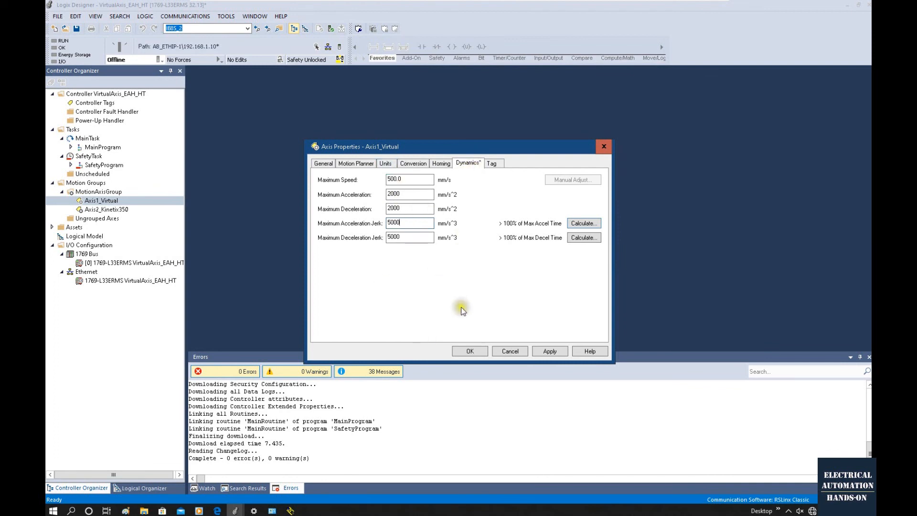
# Review Axis1_Virtual's tag information, apply the pending dynamics changes and close the axis properties
pyautogui.click(492, 164)
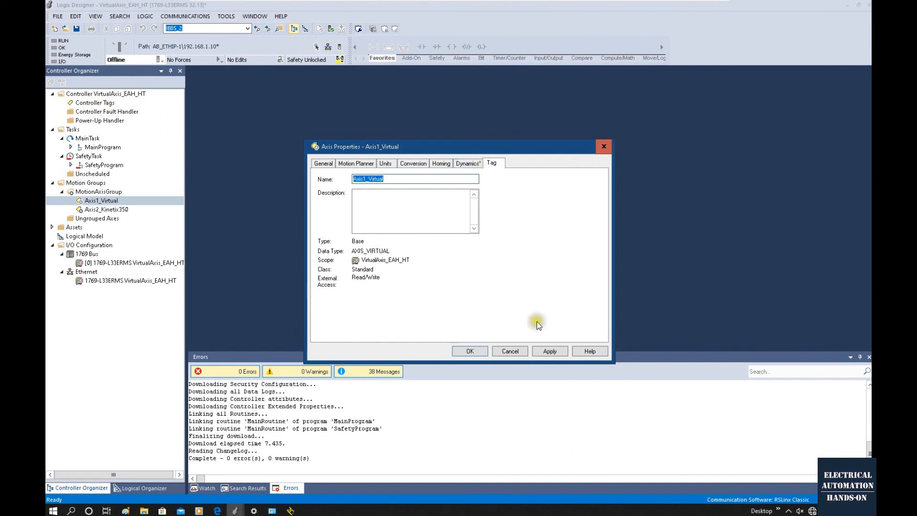
pyautogui.click(550, 351)
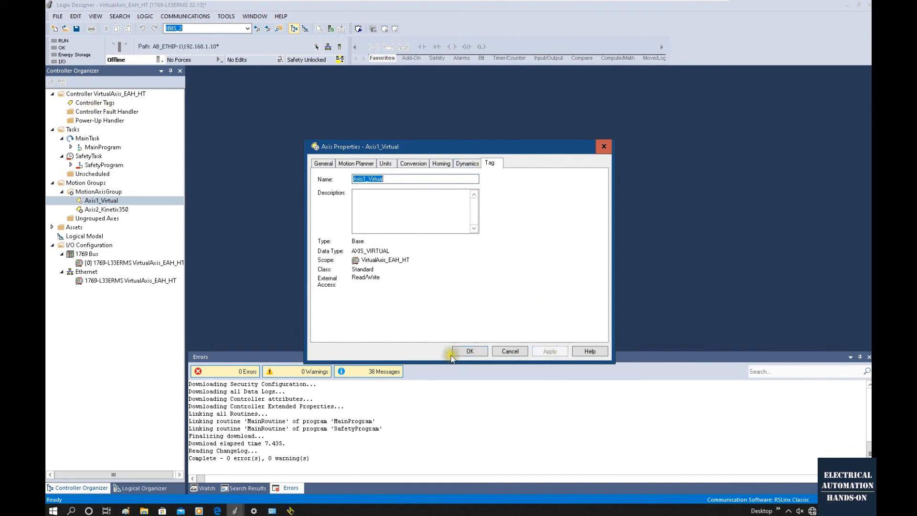
pyautogui.click(465, 351)
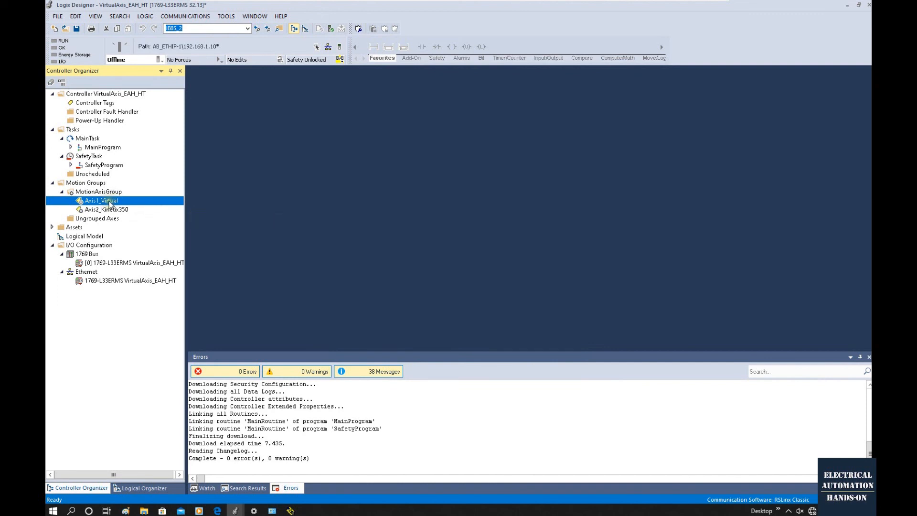
# Examine the members of Axis1_Virtual in the controller tags, including ActualPosition, AverageVelocity and the command position and velocity tags
pyautogui.doubleClick(98, 103)
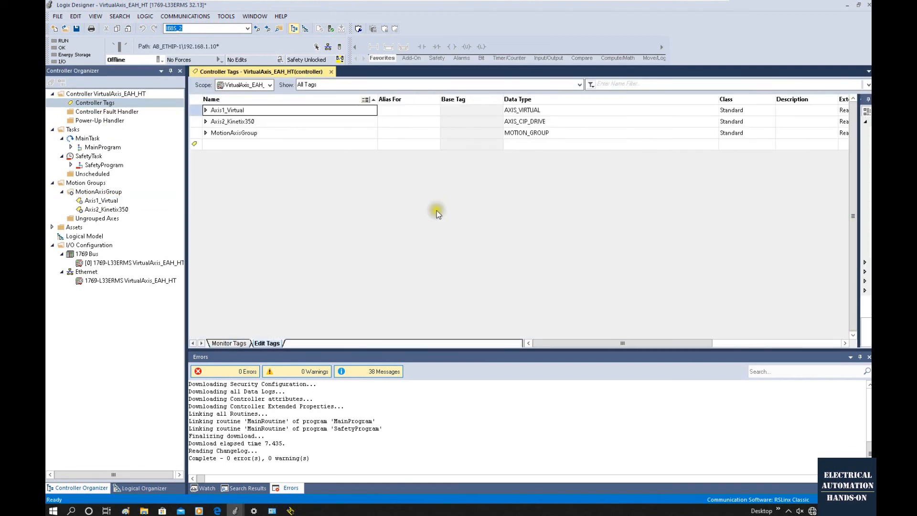
pyautogui.click(206, 111)
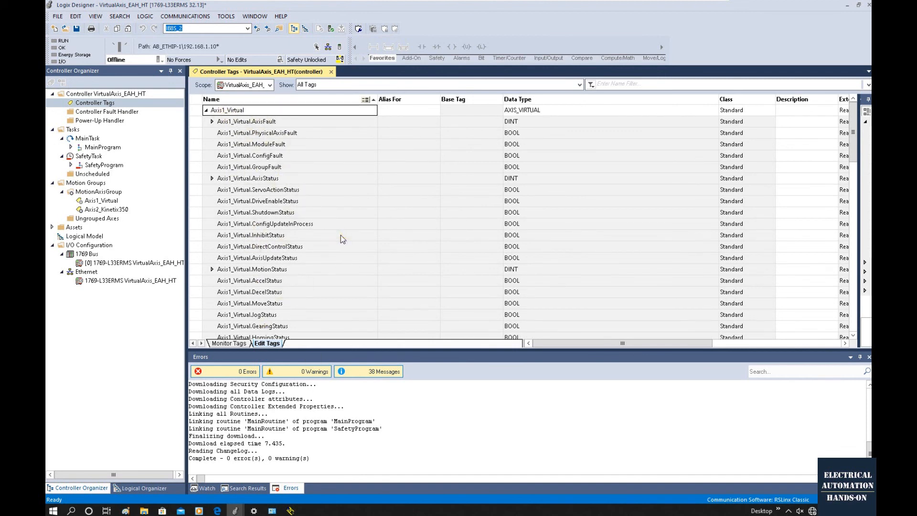
pyautogui.scroll(-8, 340, 235)
pyautogui.scroll(-6, 336, 251)
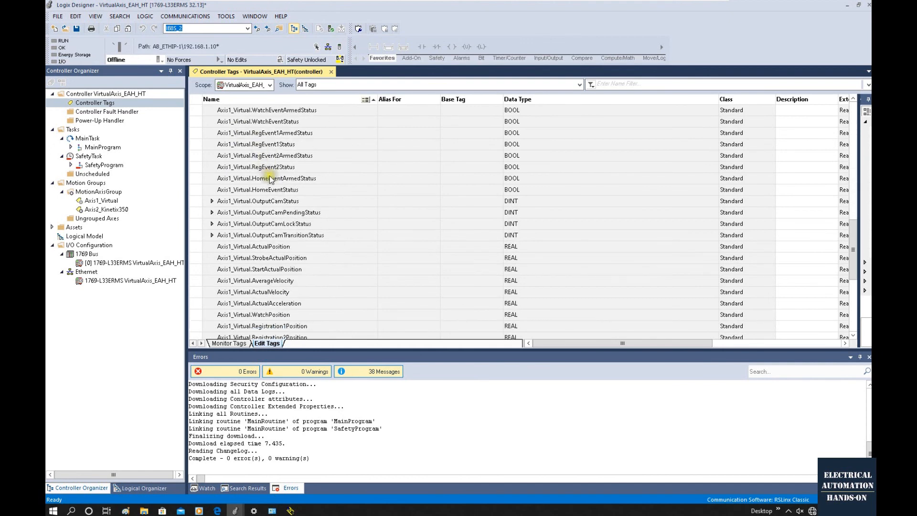
pyautogui.click(196, 246)
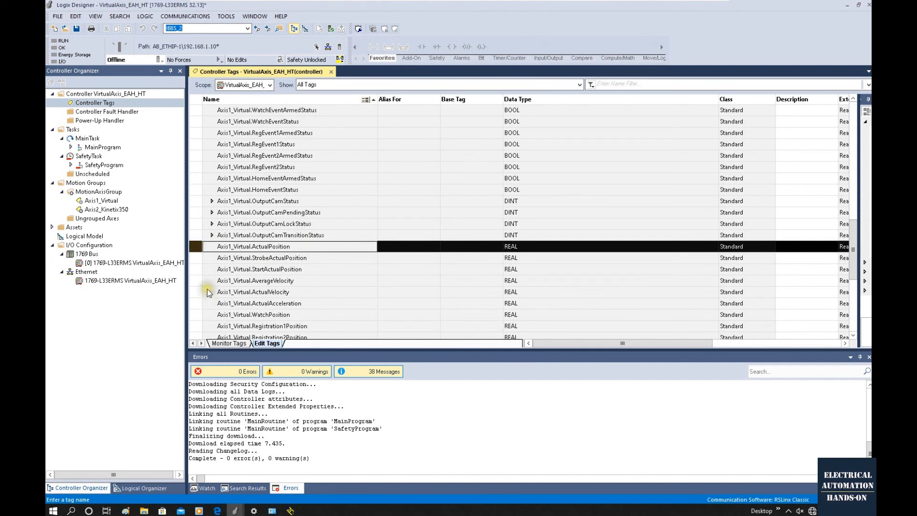
pyautogui.click(198, 281)
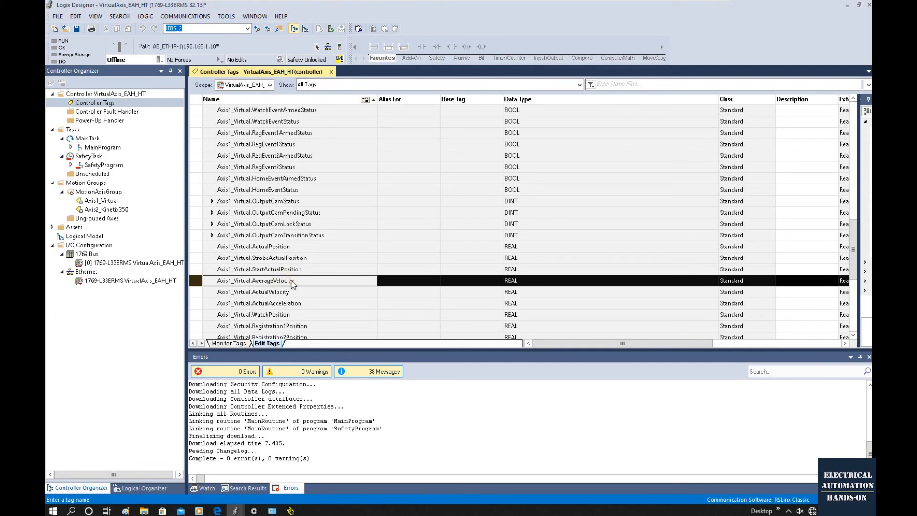
pyautogui.click(283, 247)
pyautogui.scroll(-3, 305, 247)
pyautogui.scroll(-4, 304, 243)
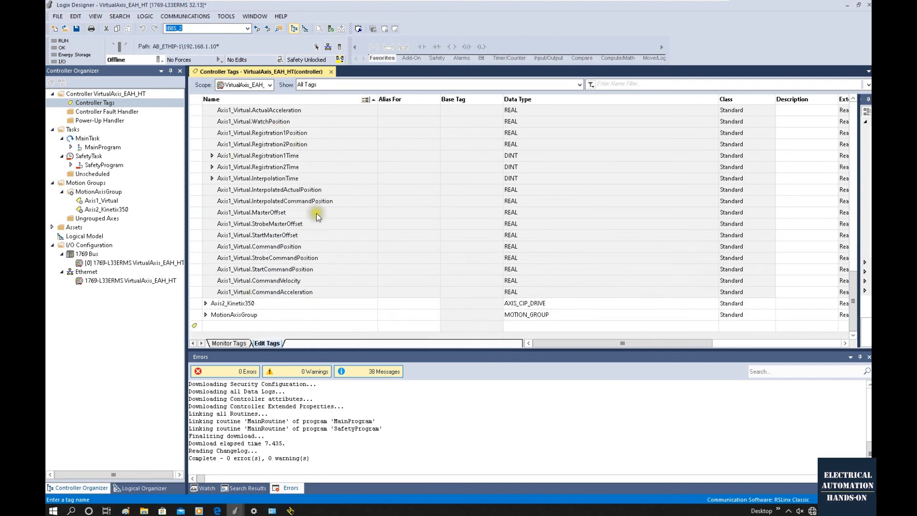
pyautogui.scroll(2, 289, 230)
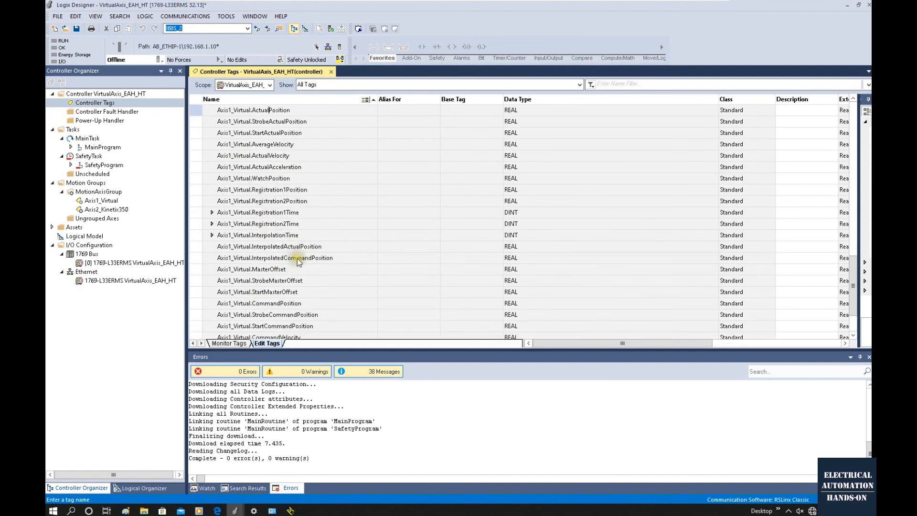
# Open the motion direct commands for Axis1_Virtual and select the Motion Axis Fault Reset (MAFR) command
pyautogui.click(95, 201)
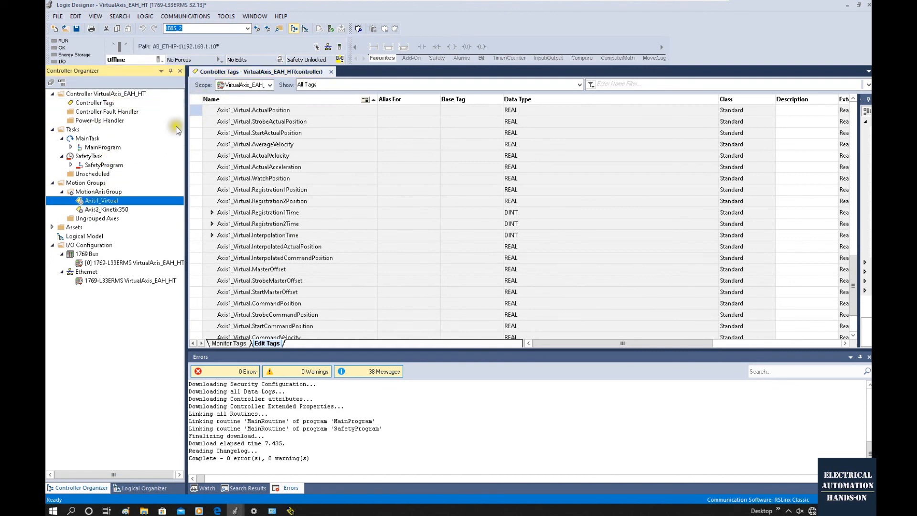
pyautogui.rightClick(113, 203)
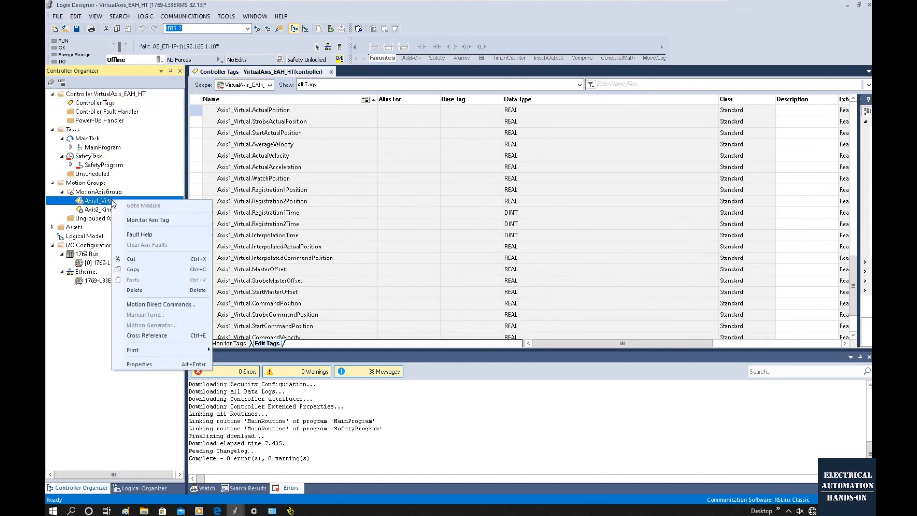
pyautogui.click(162, 305)
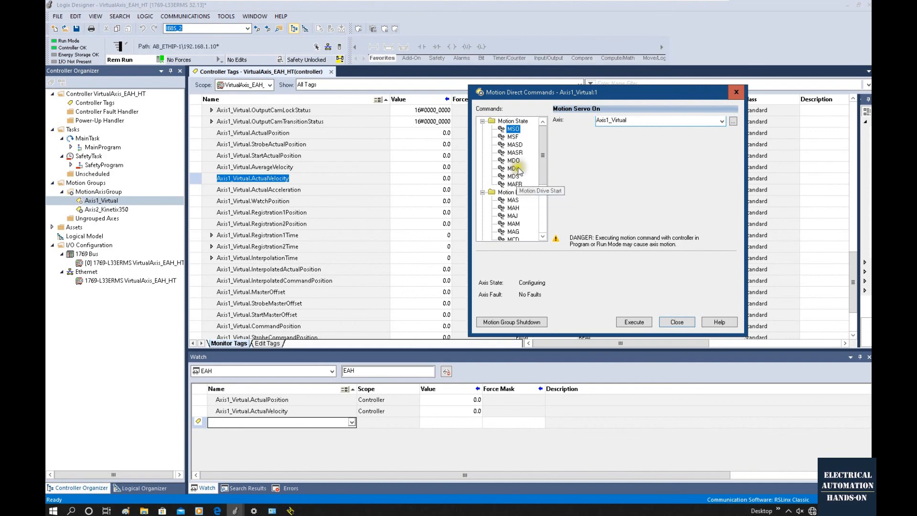
pyautogui.click(513, 184)
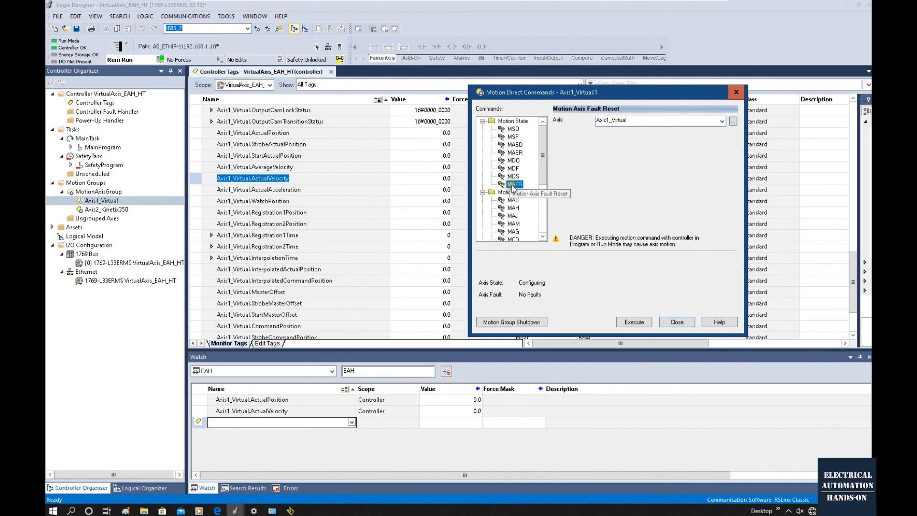